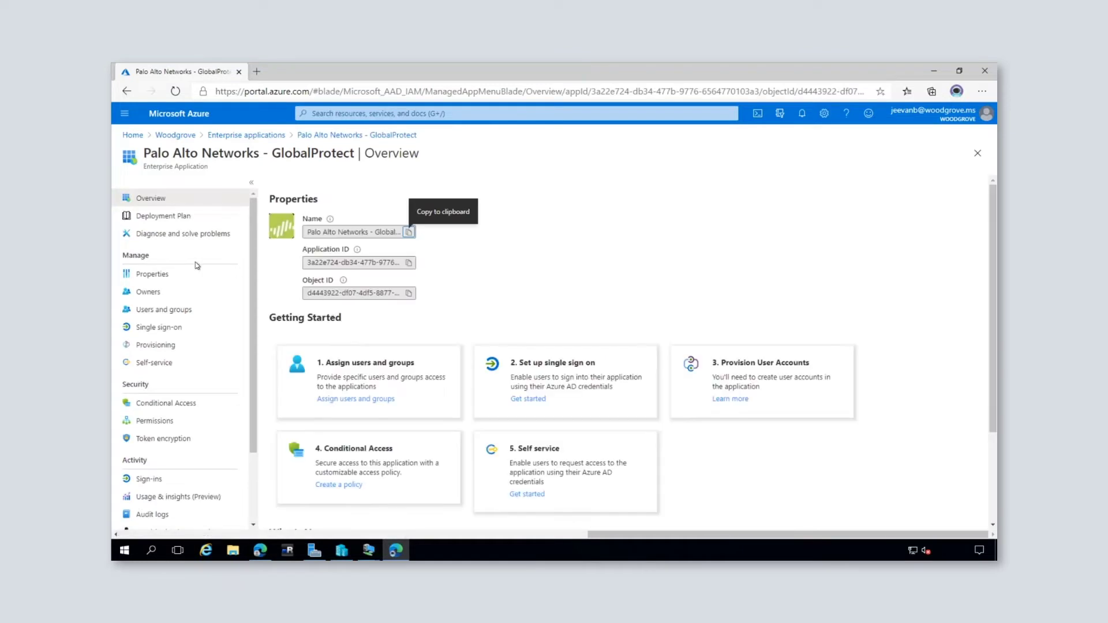
Step: Review the GlobalProtect app's SAML single sign-on settings and its two assigned users
{"action": "left_click", "coordinate": [166, 333]}
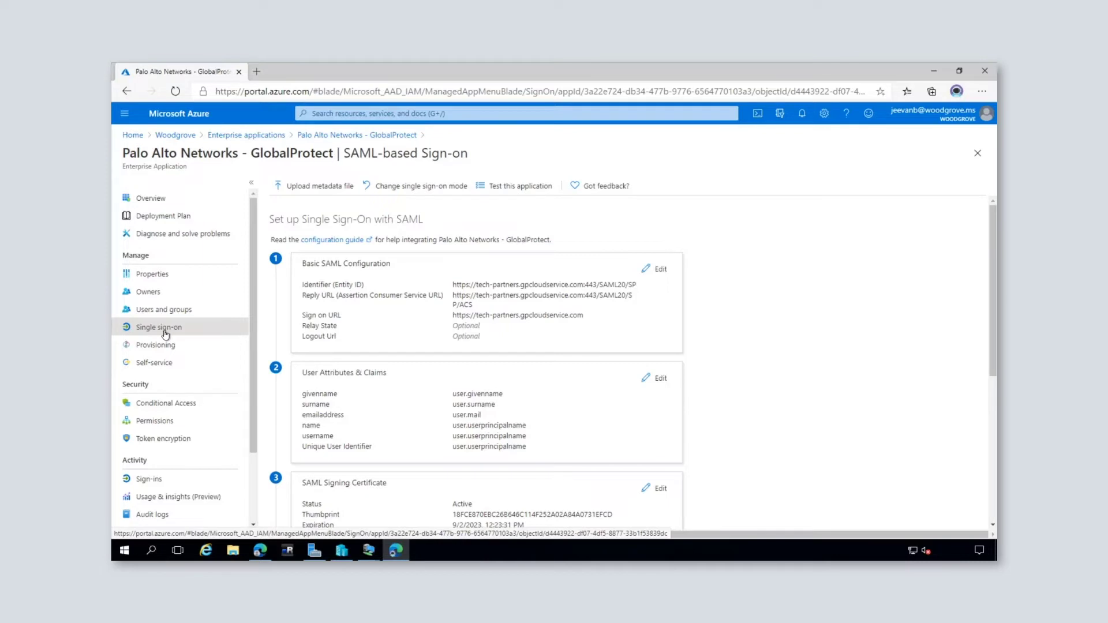
{"action": "left_click", "coordinate": [158, 310]}
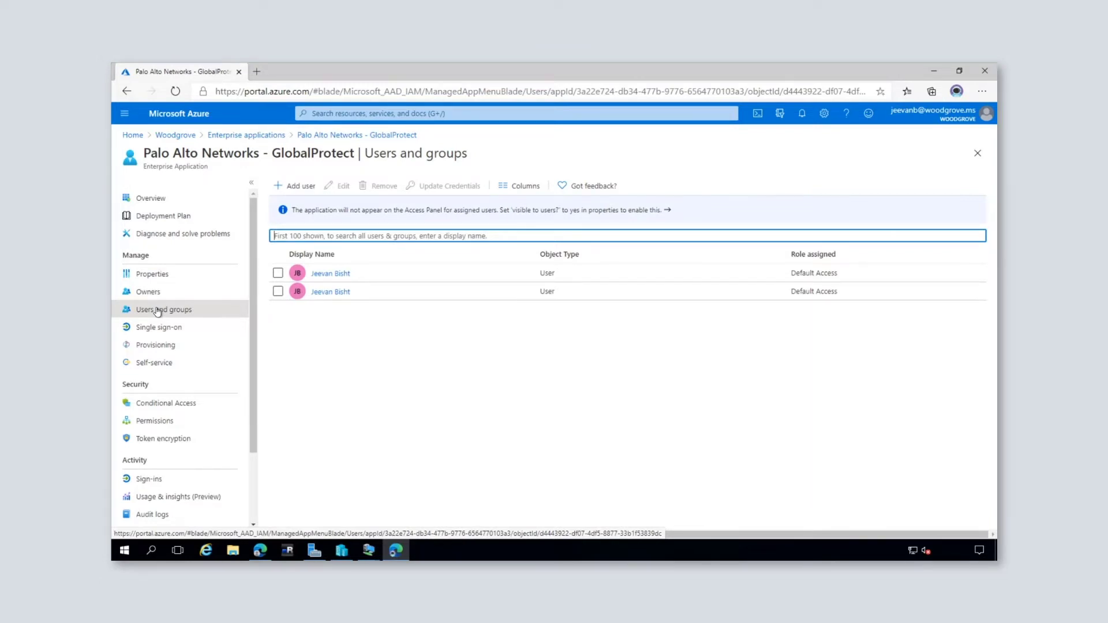
Step: Check the CA11 - Require MFA for VPN Access grant controls, then return to All applications
{"action": "left_click", "coordinate": [155, 403]}
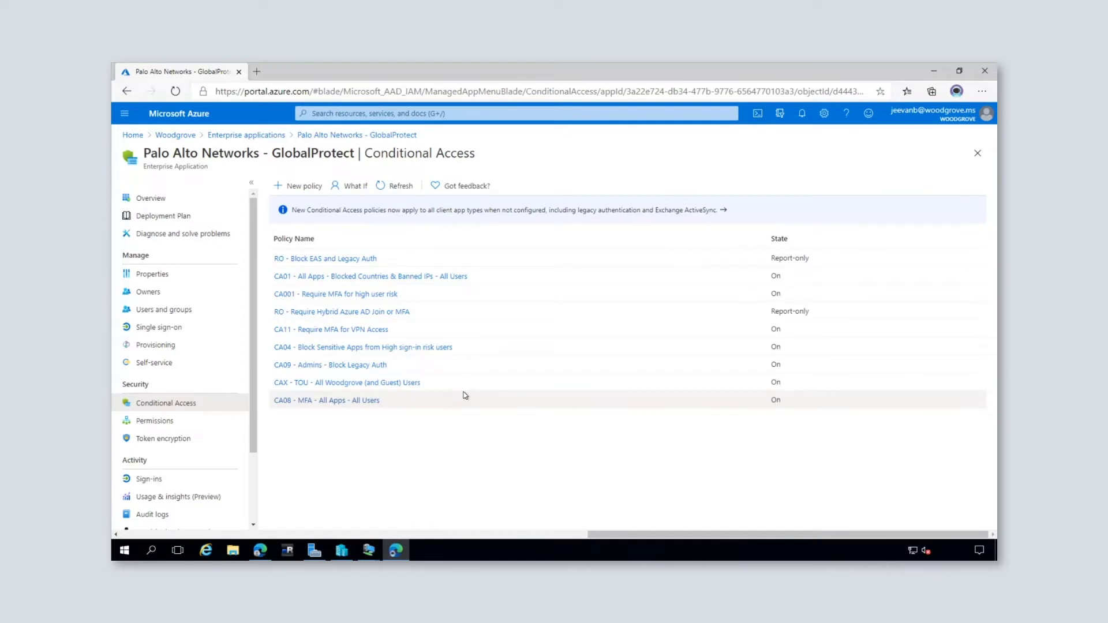
{"action": "left_click", "coordinate": [361, 330]}
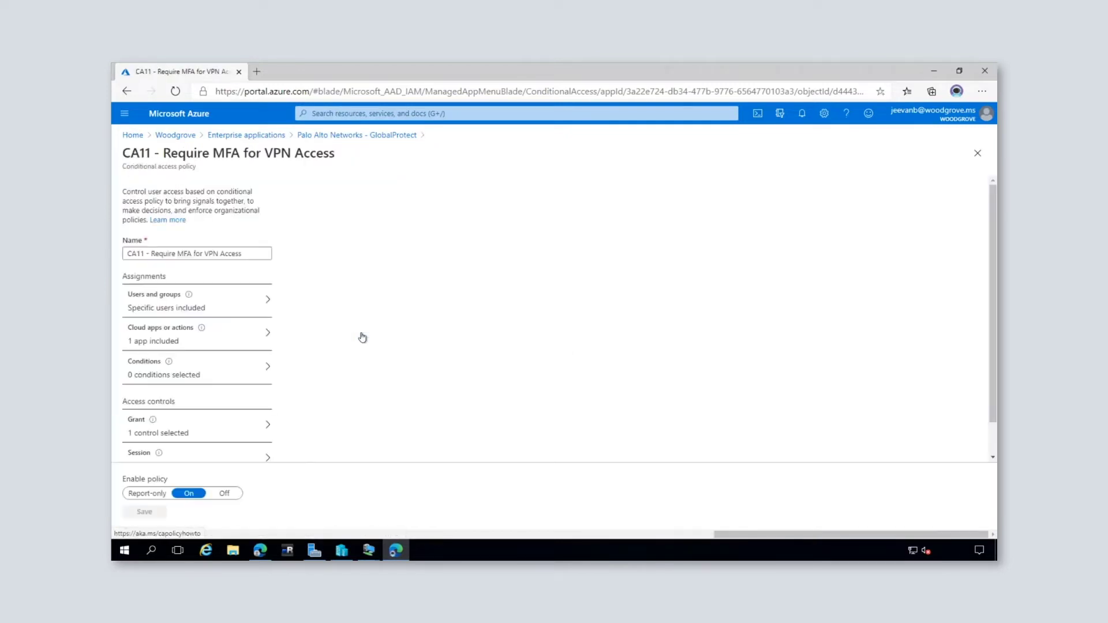
{"action": "left_click", "coordinate": [158, 432]}
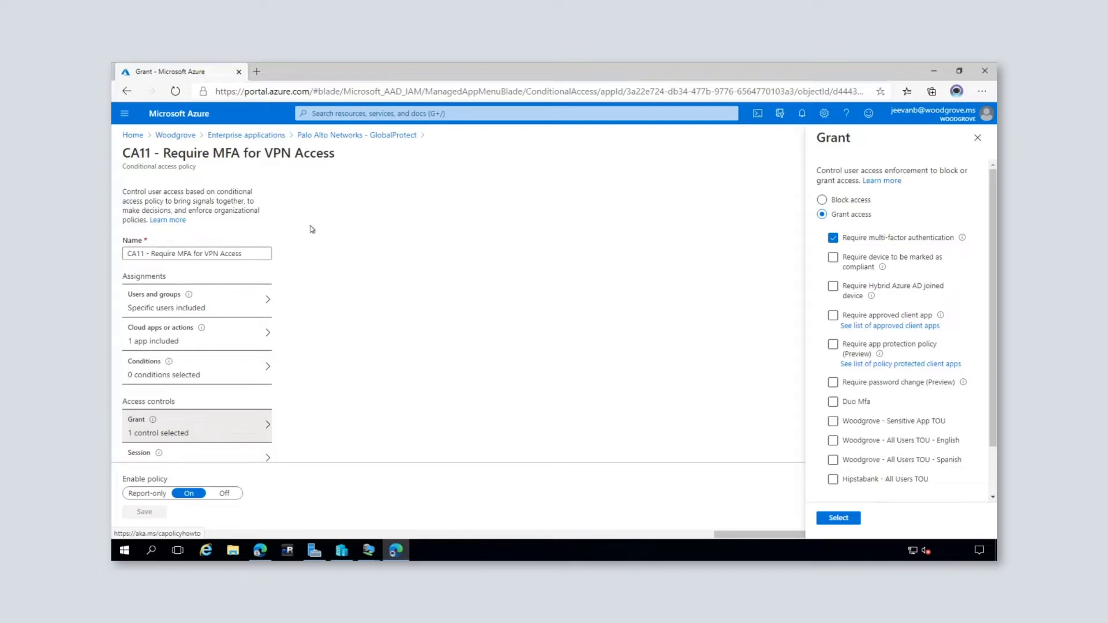
{"action": "left_click", "coordinate": [231, 136]}
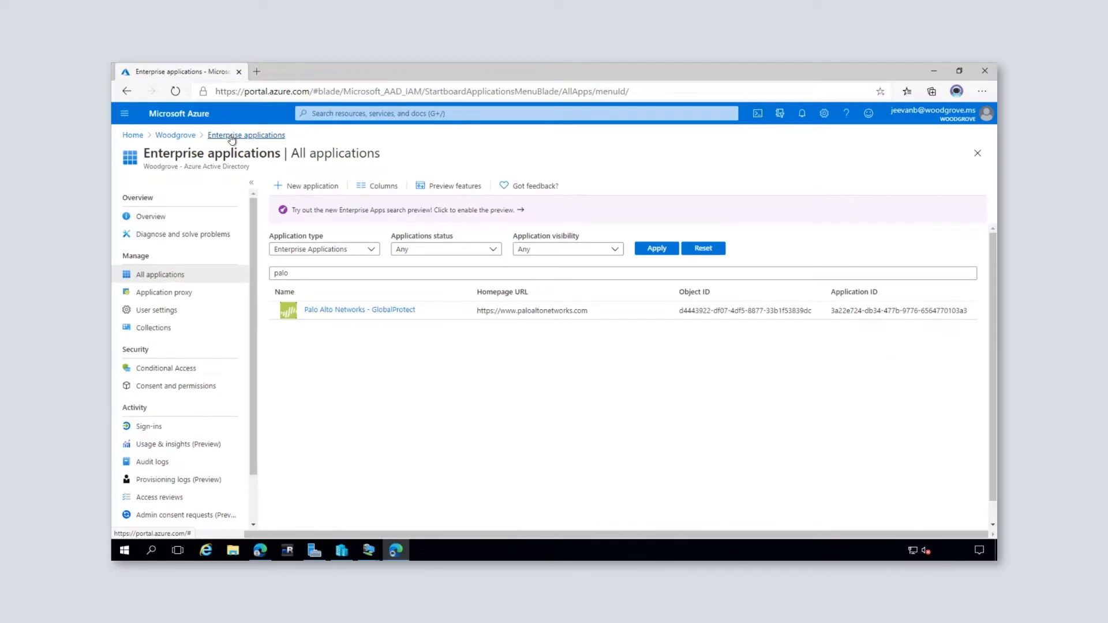
Step: Open Palo Alto Networks - GlobalProtect and look over its Properties page
{"action": "left_click", "coordinate": [396, 313]}
{"action": "left_click", "coordinate": [161, 273]}
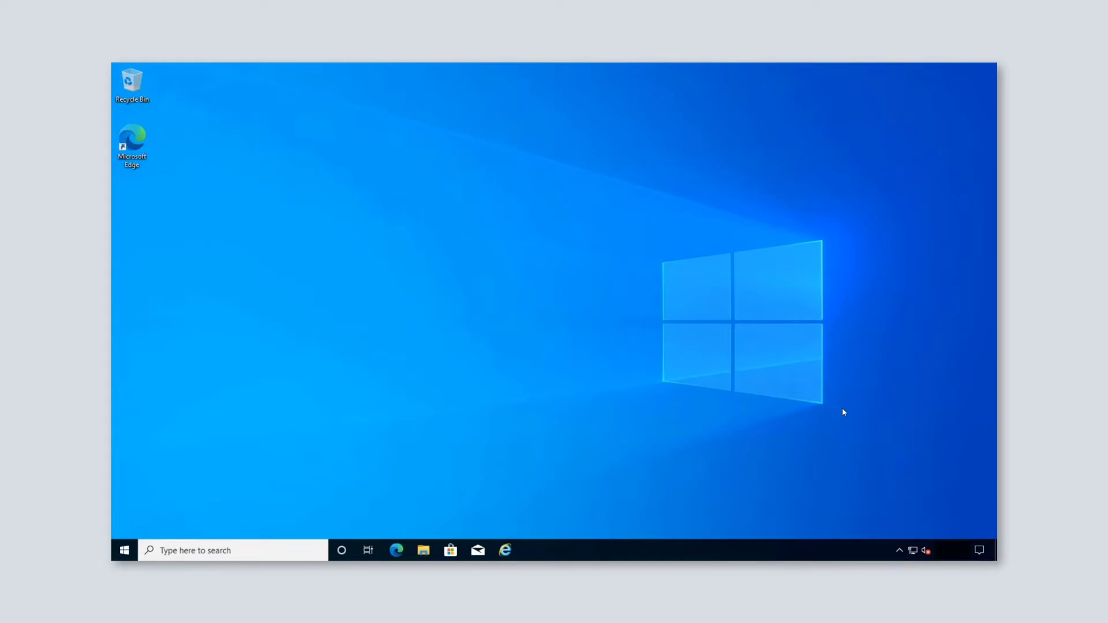
Step: Connect GlobalProtect from the system tray to bring up the Woodgrove sign-in window
{"action": "left_click", "coordinate": [899, 550]}
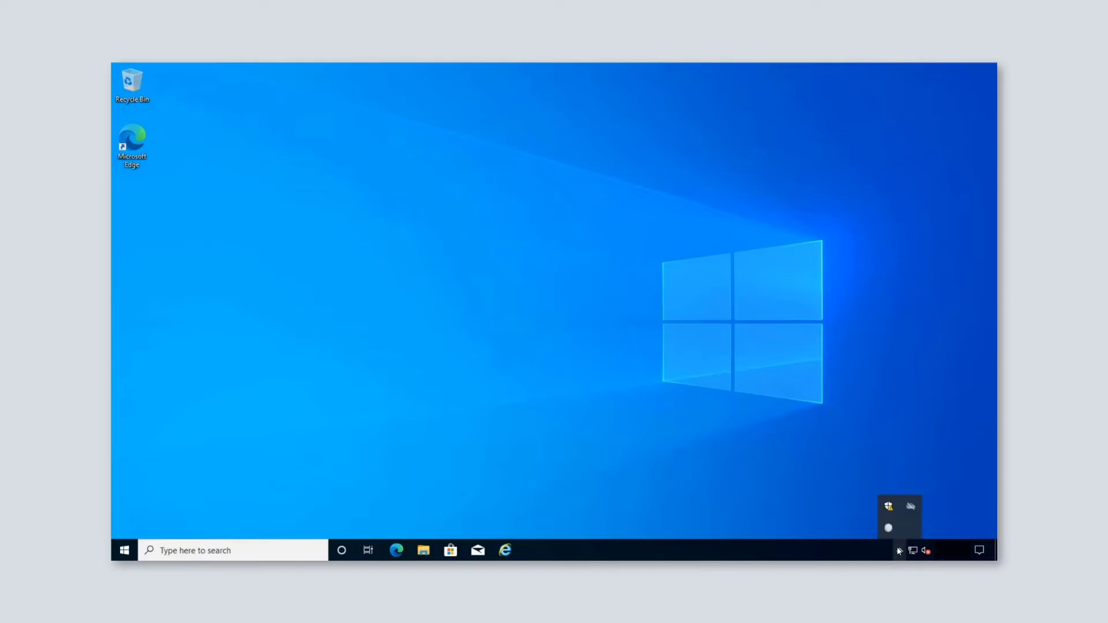
{"action": "left_click", "coordinate": [889, 529]}
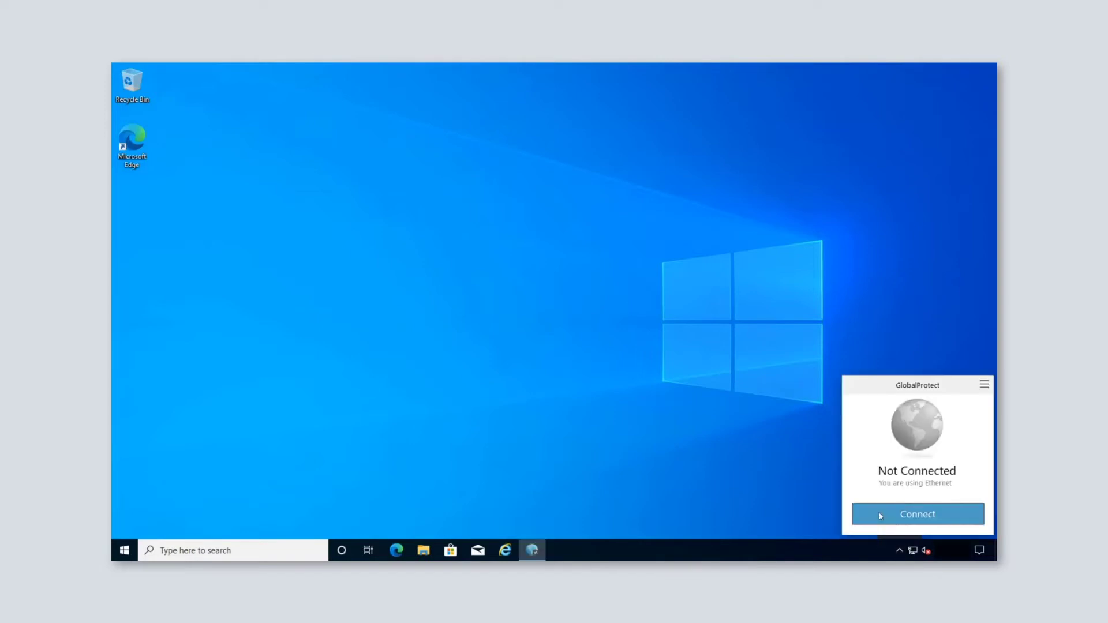
{"action": "left_click", "coordinate": [881, 515]}
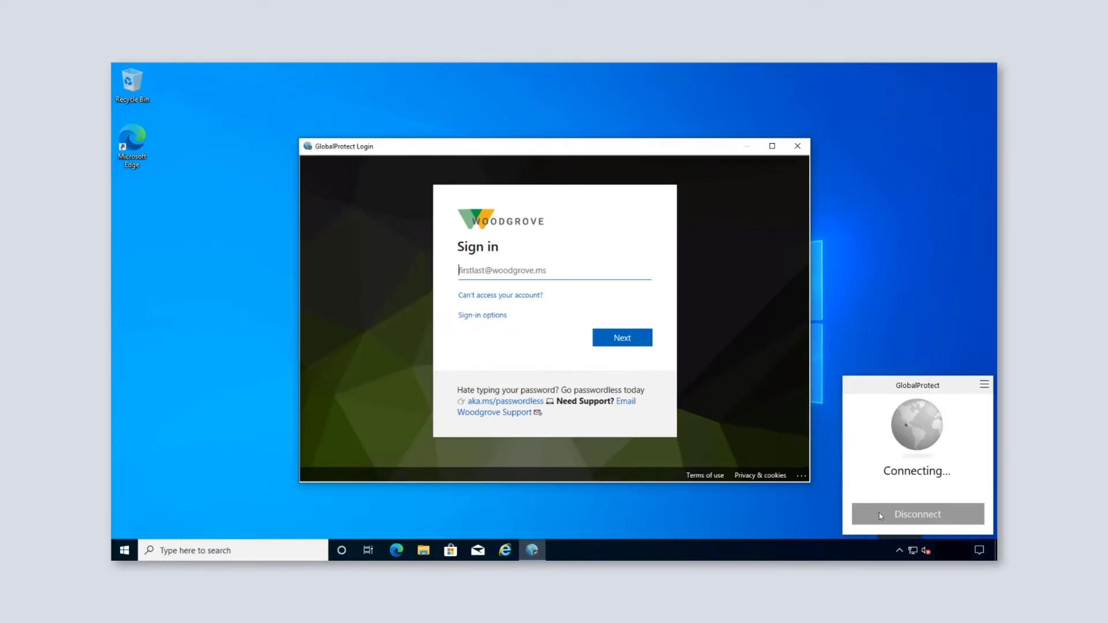
{"action": "left_click", "coordinate": [539, 269]}
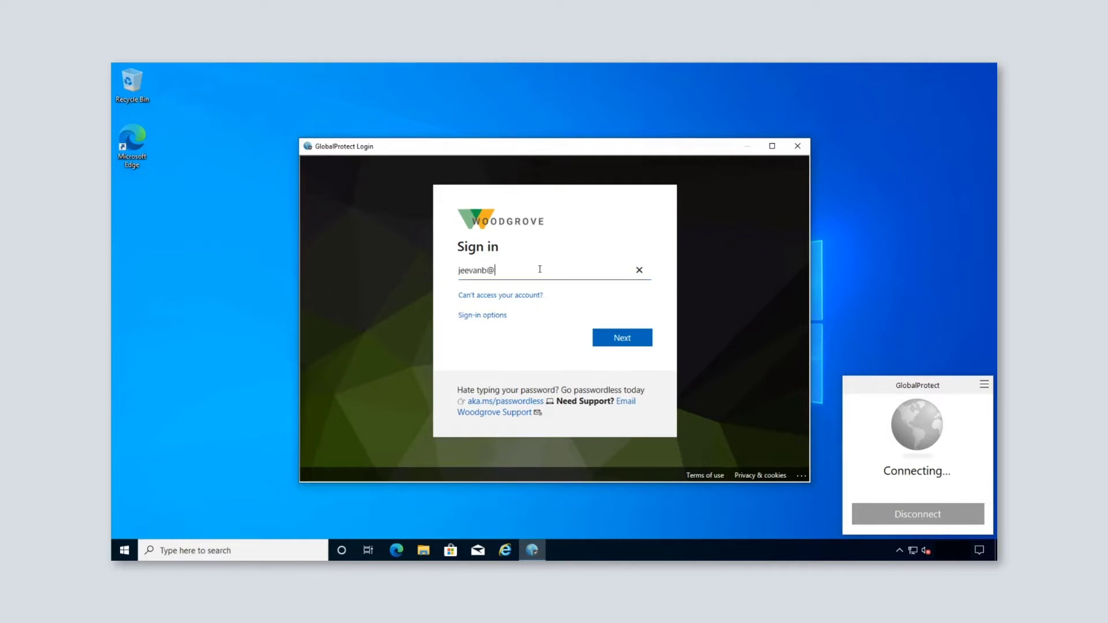
Step: Sign in with the user's work e-mail and password, then advance to the next slide
{"action": "key", "text": "Return"}
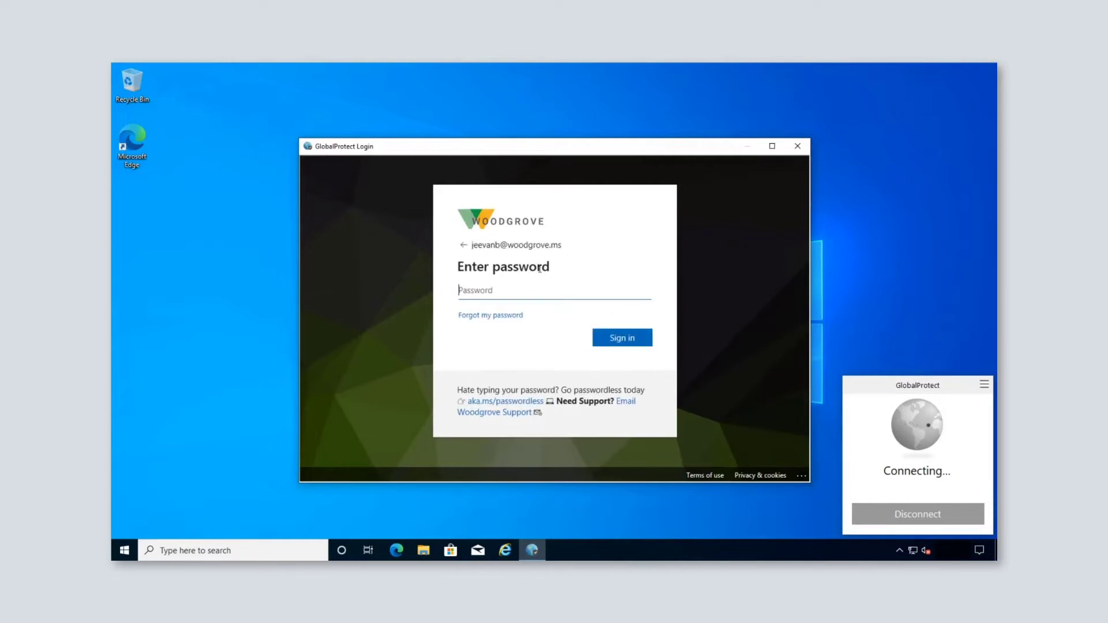
{"action": "type", "text": "••••••••••••"}
{"action": "key", "text": "Return"}
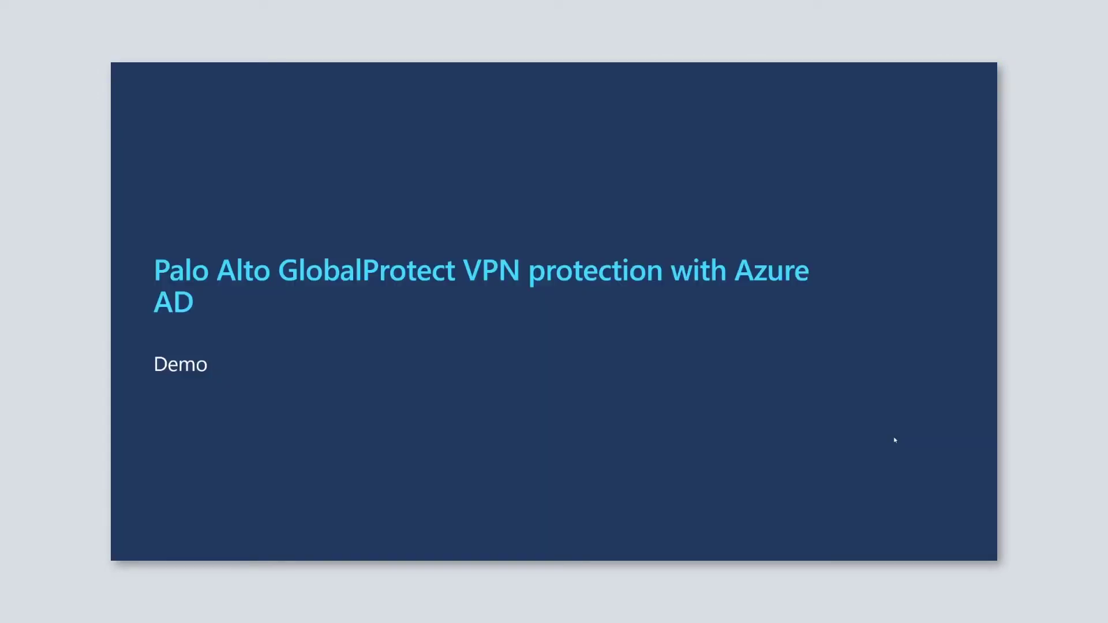
{"action": "key", "text": "Right"}
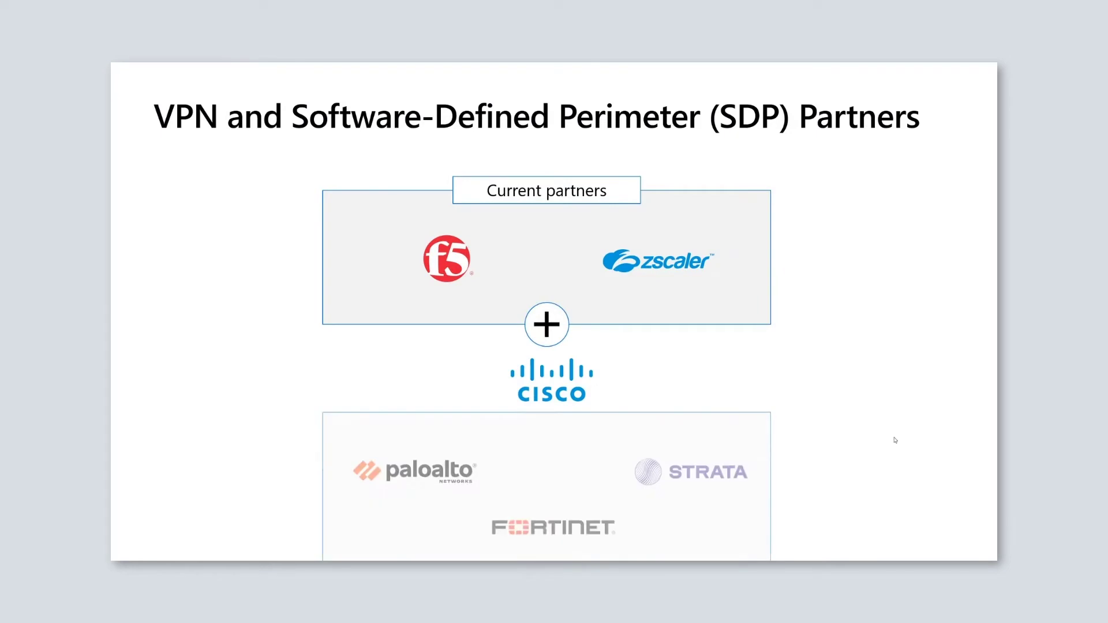
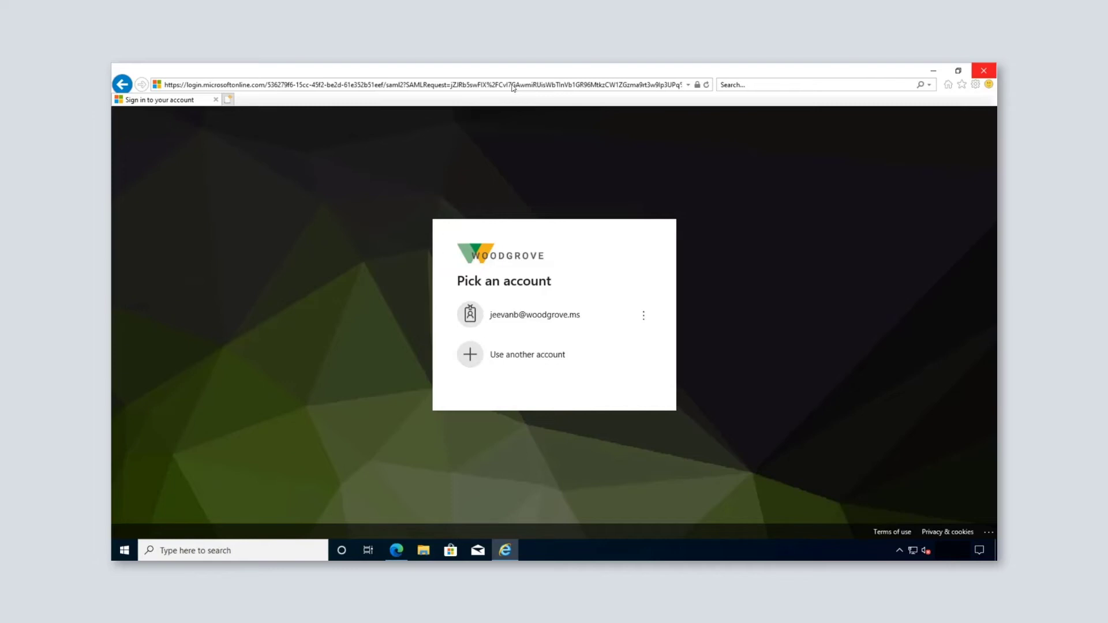
Step: Sign in to Azure AD with the existing Woodgrove account and its password
{"action": "left_click", "coordinate": [534, 314]}
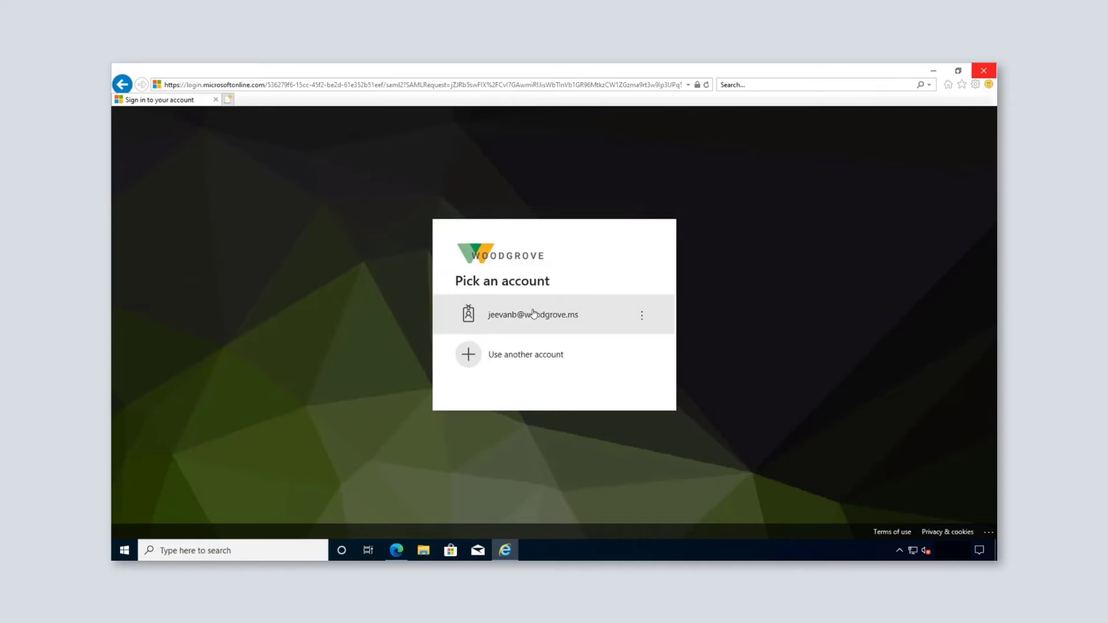
{"action": "type", "text": "•••••••••••••"}
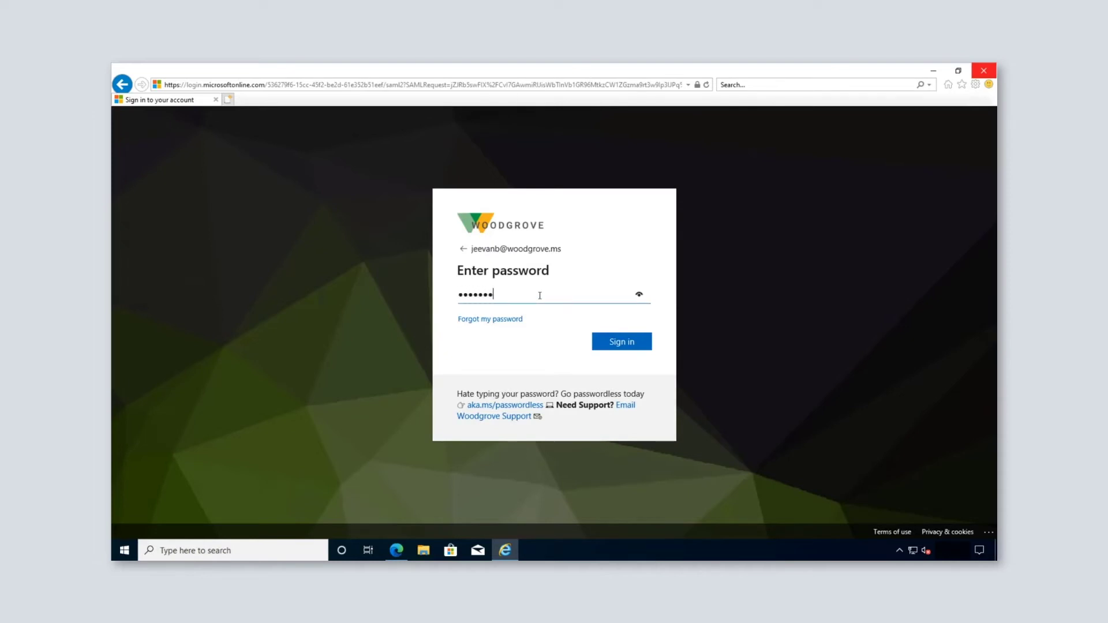
{"action": "key", "text": "Return"}
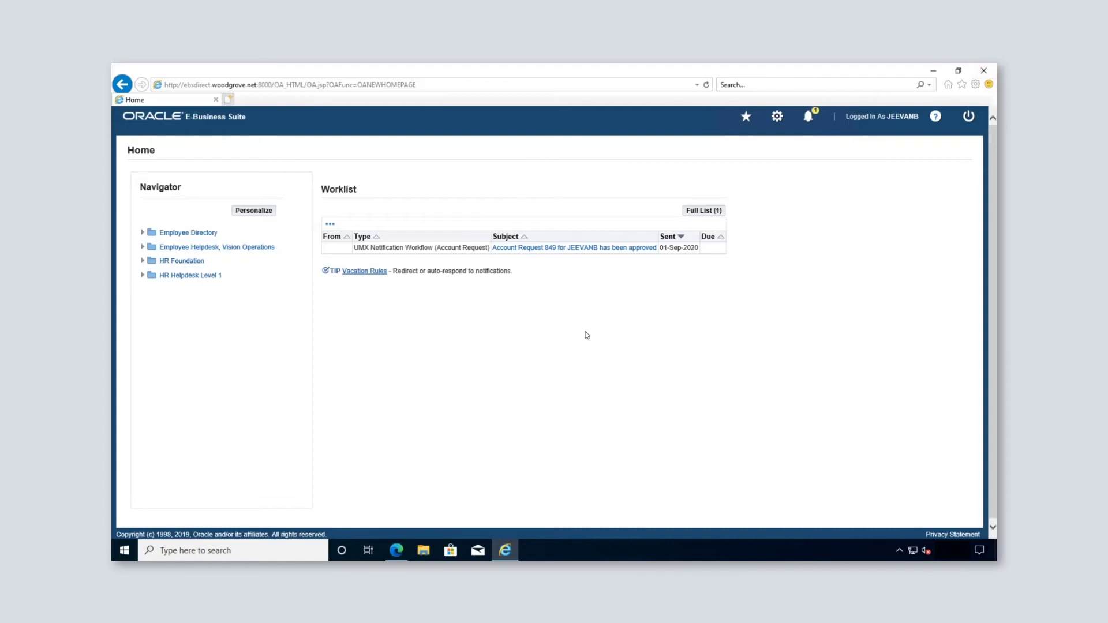
Step: Launch Contact Center from Employee Helpdesk, Vision Operations > Customer Management, accepting the security risk
{"action": "left_click", "coordinate": [200, 249]}
{"action": "left_click", "coordinate": [196, 276]}
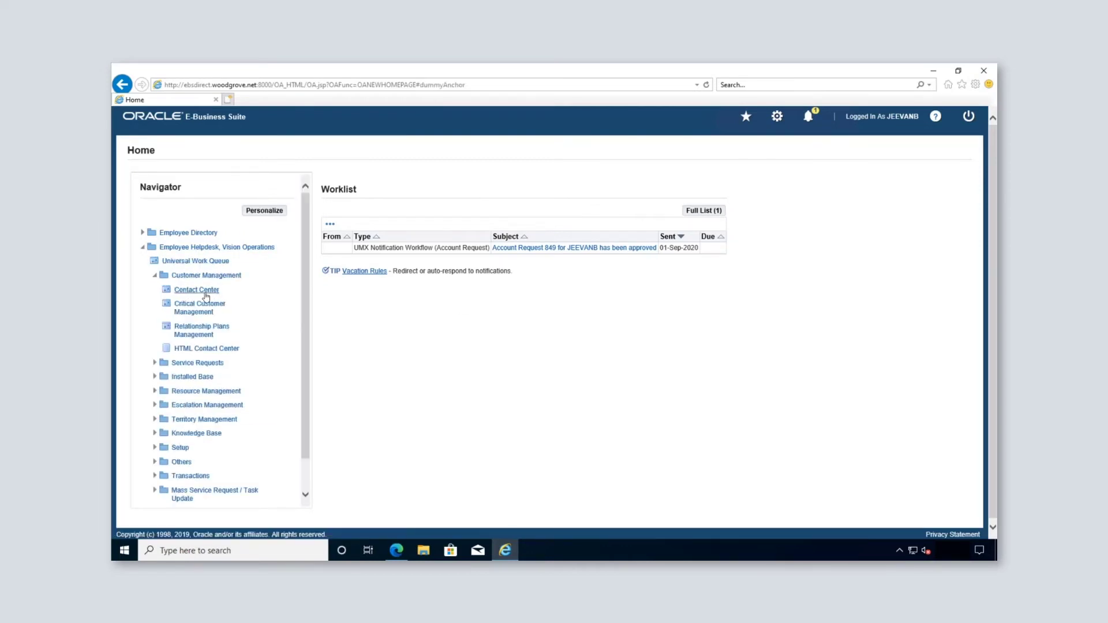
{"action": "left_click", "coordinate": [206, 297]}
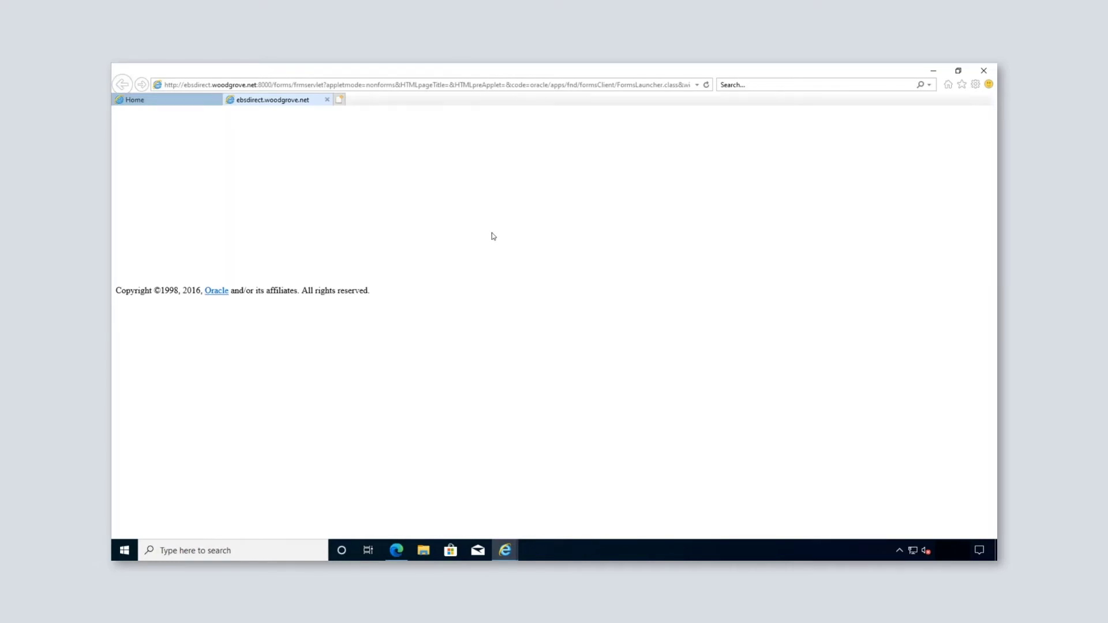
{"action": "left_click", "coordinate": [474, 364]}
{"action": "left_click", "coordinate": [627, 364]}
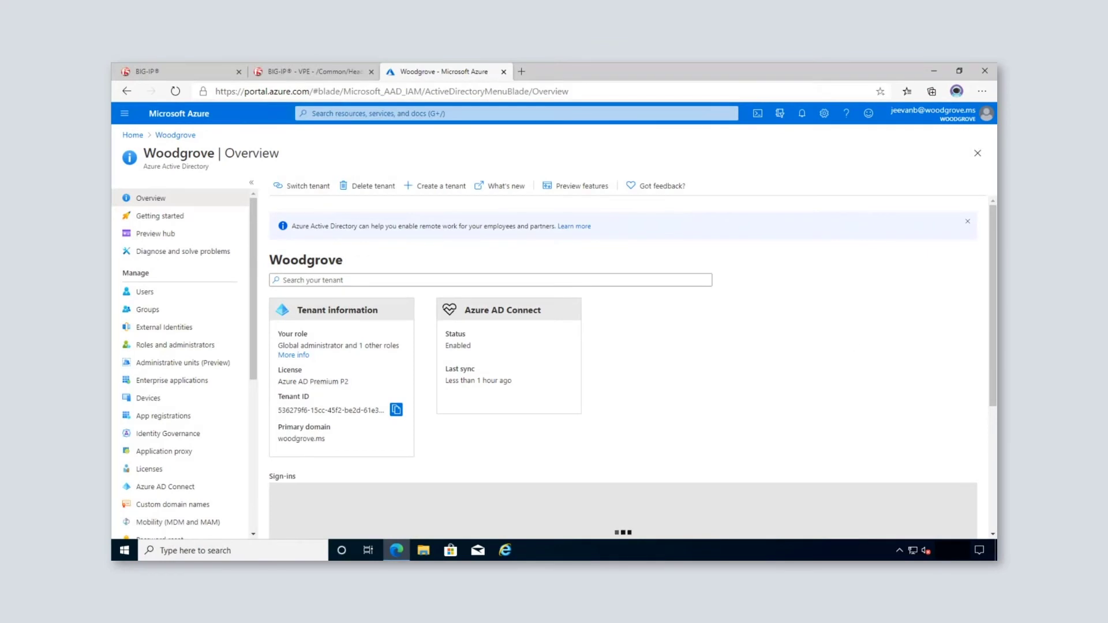
Step: Search enterprise applications for 'f5' and open F5 Ebs Auth Agent Direct
{"action": "left_click", "coordinate": [166, 383]}
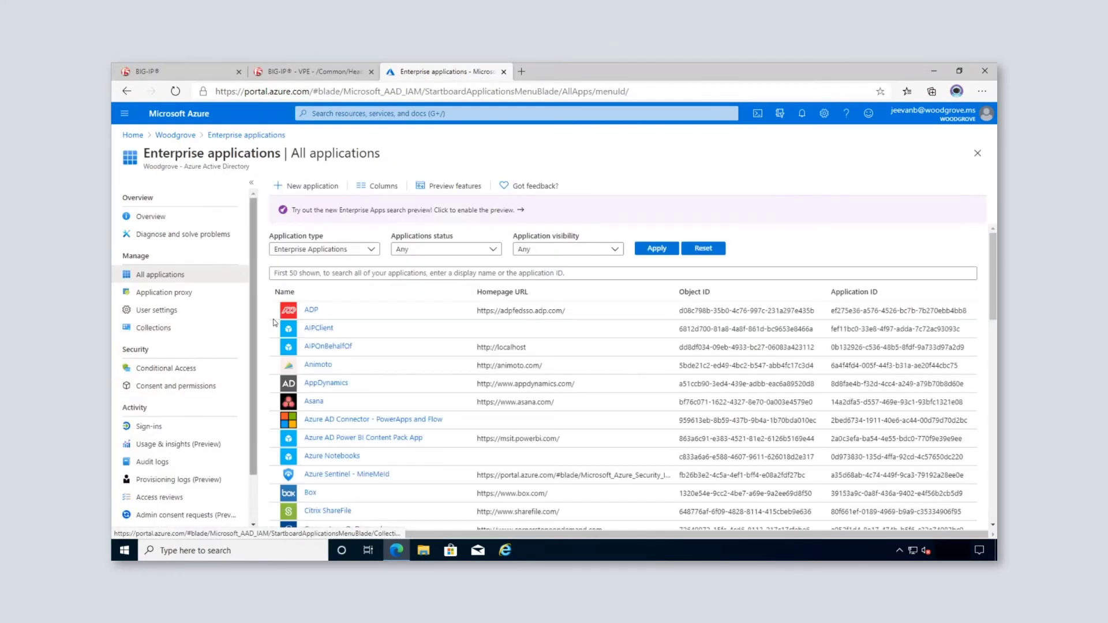
{"action": "left_click", "coordinate": [321, 274]}
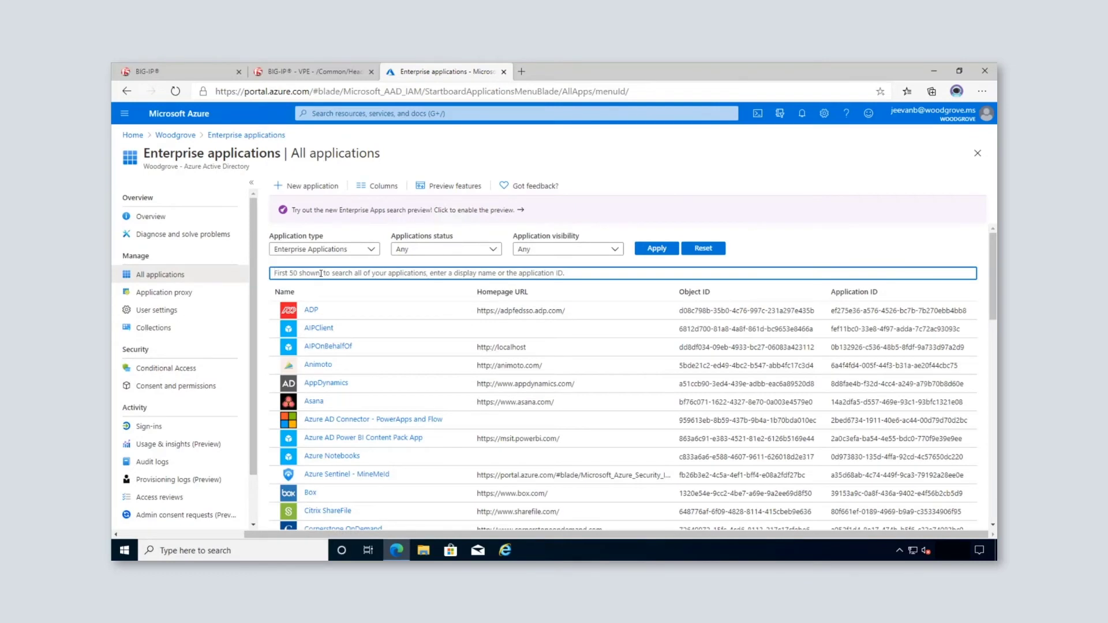
{"action": "type", "text": "f5"}
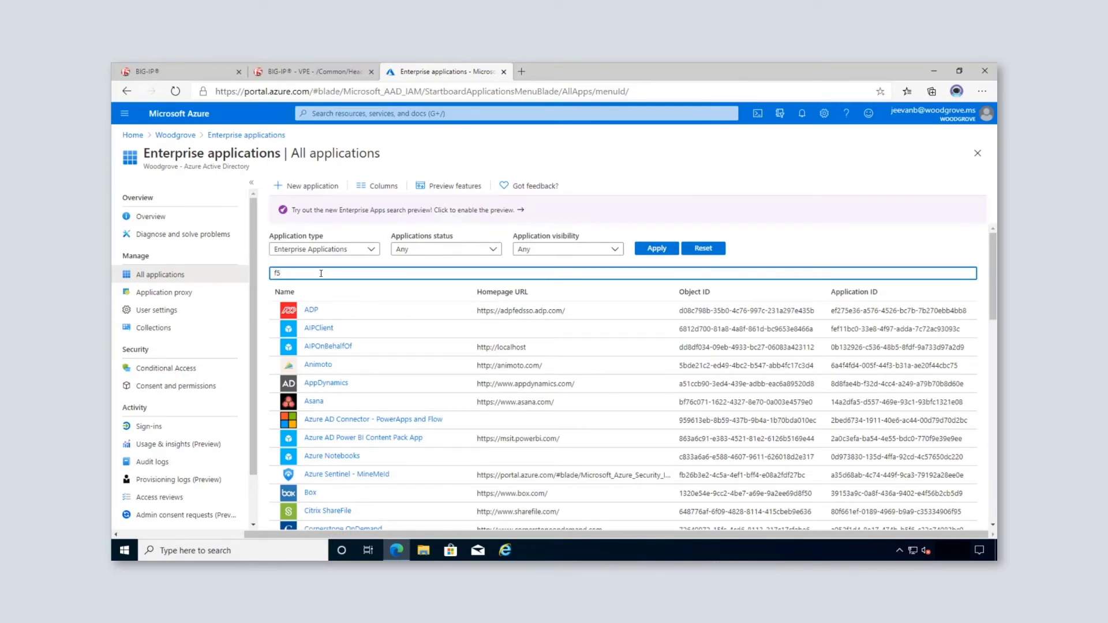
{"action": "left_click", "coordinate": [351, 311]}
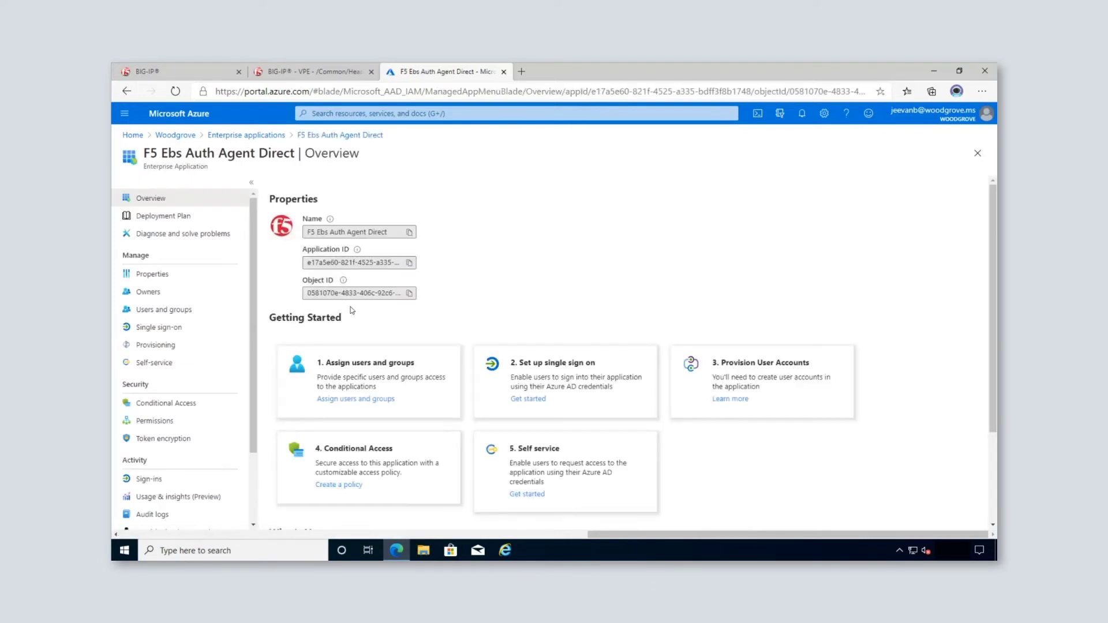
Step: Review the app's SAML single sign-on settings and its Conditional Access policies
{"action": "left_click", "coordinate": [184, 327]}
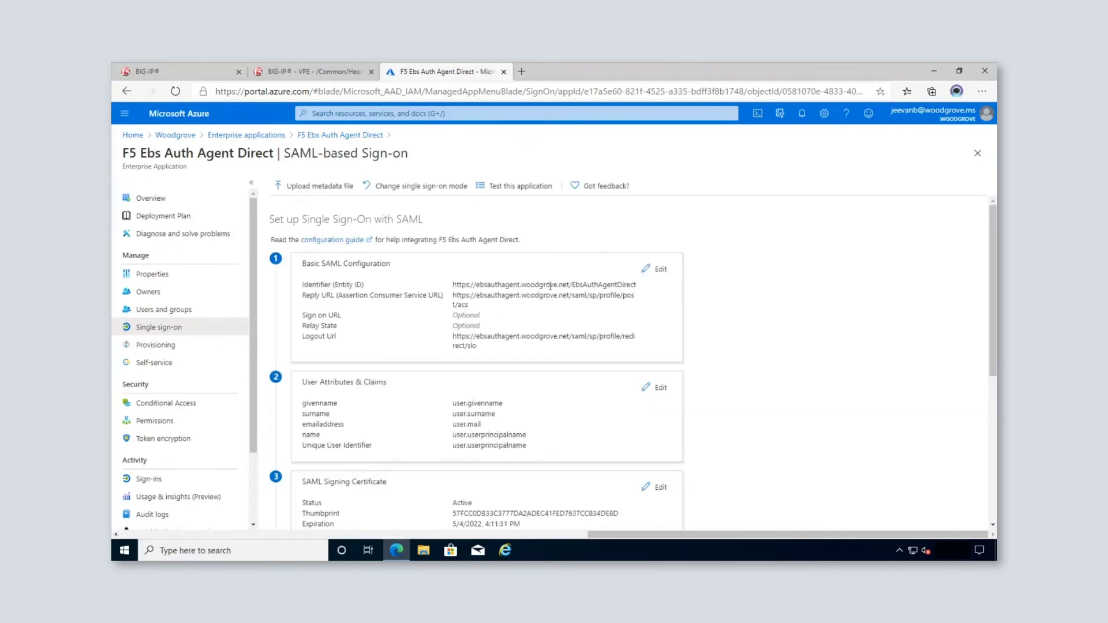
{"action": "scroll", "coordinate": [789, 347], "scroll_direction": "down", "scroll_amount": 2}
{"action": "scroll", "coordinate": [788, 350], "scroll_direction": "down", "scroll_amount": 2}
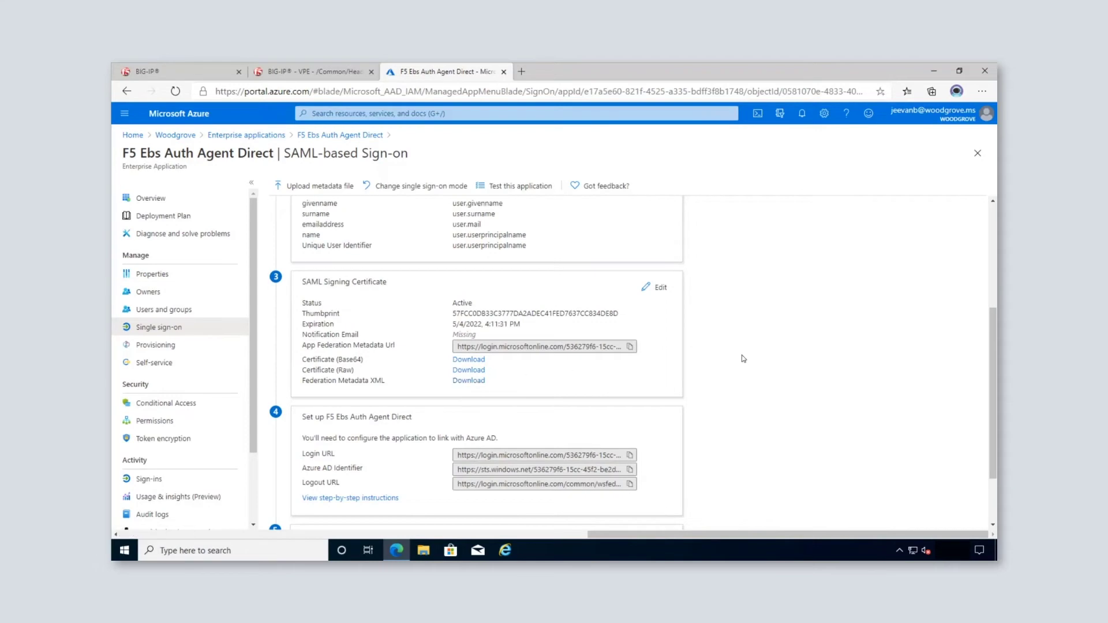
{"action": "scroll", "coordinate": [810, 365], "scroll_direction": "down", "scroll_amount": 1}
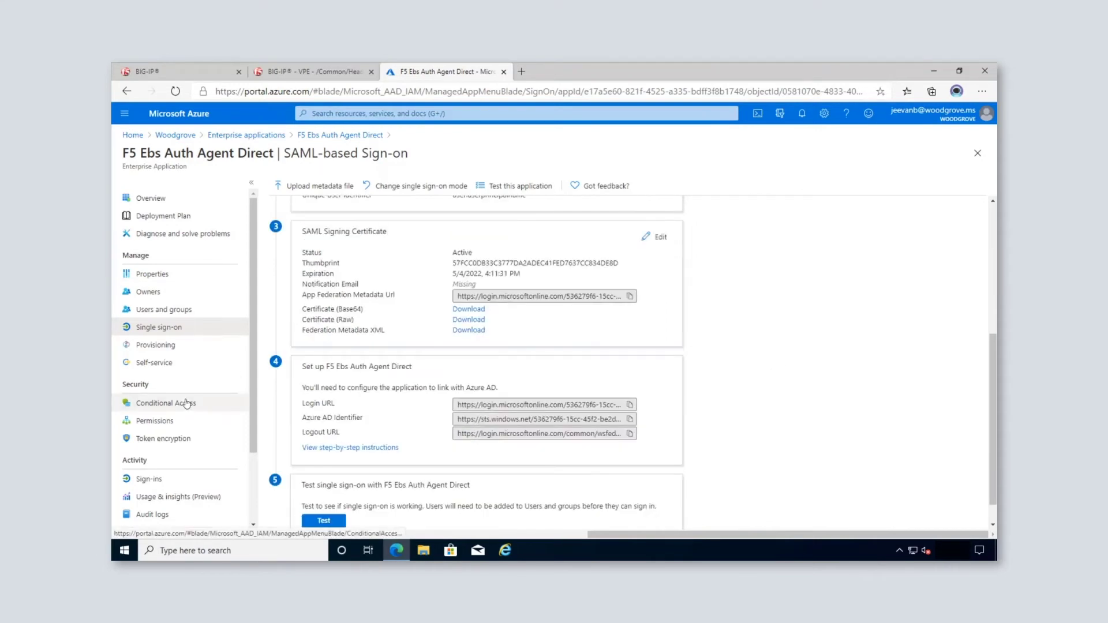
{"action": "left_click", "coordinate": [188, 403]}
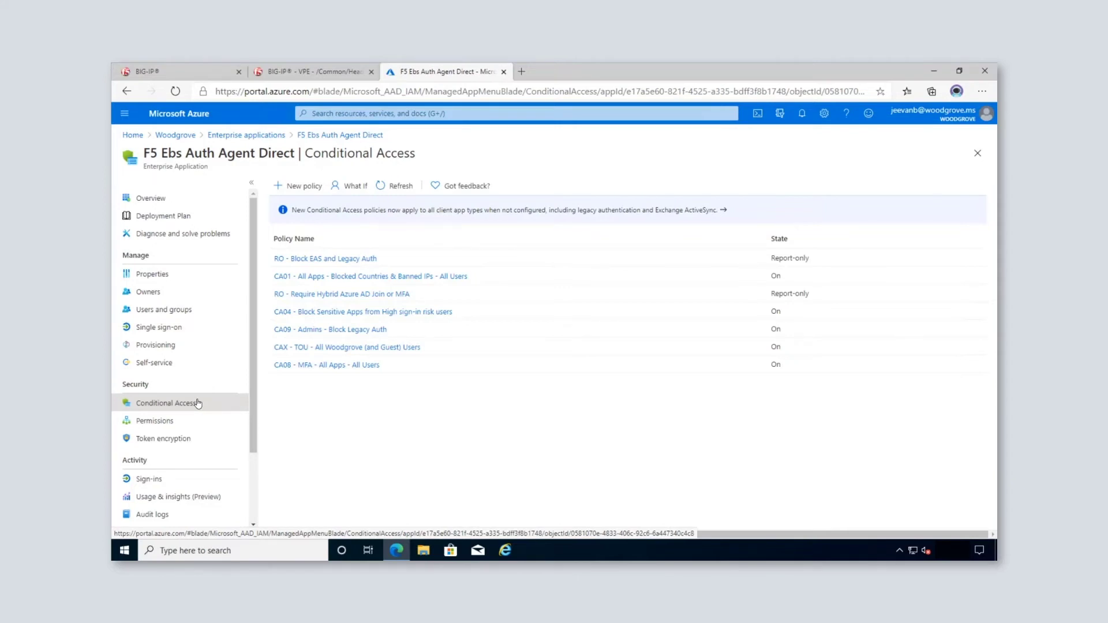
Step: Check that the CA08 - MFA - All Apps - All Users policy grants access only with multi-factor authentication
{"action": "left_click", "coordinate": [339, 364]}
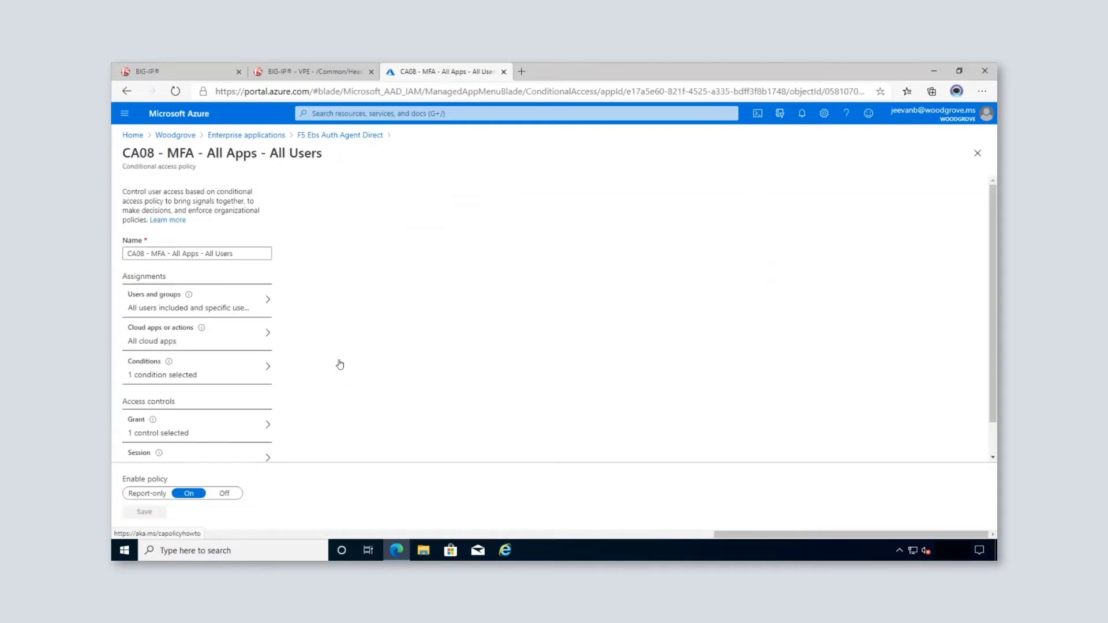
{"action": "left_click", "coordinate": [263, 425]}
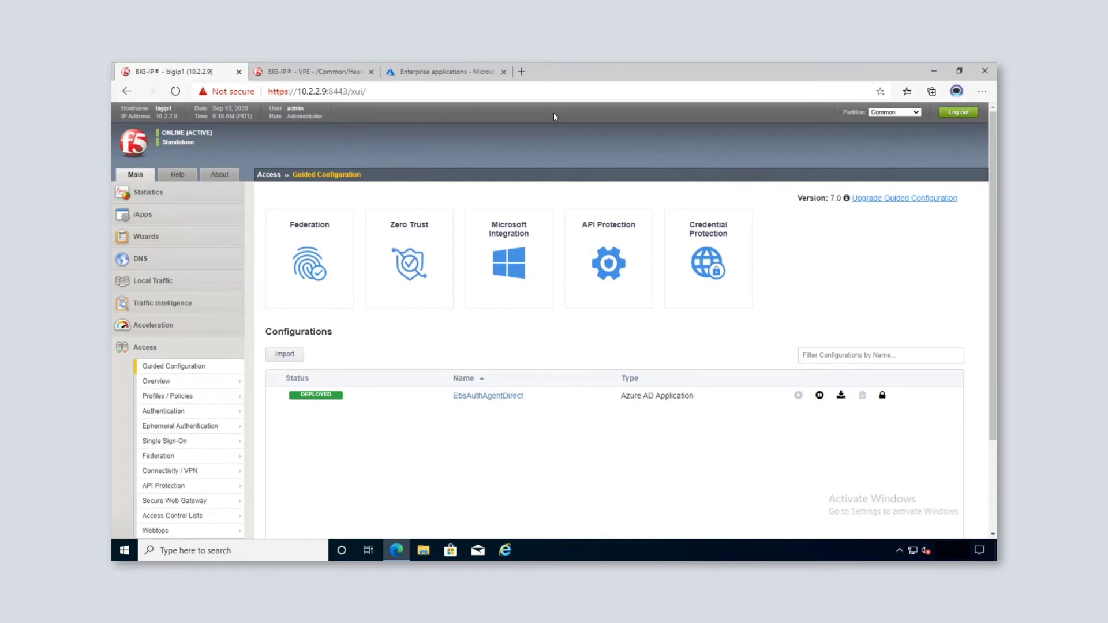
Step: Review EbsAuthAgentDirect's Configuration Properties, including Single Sign-On and the service account details
{"action": "left_click", "coordinate": [508, 402]}
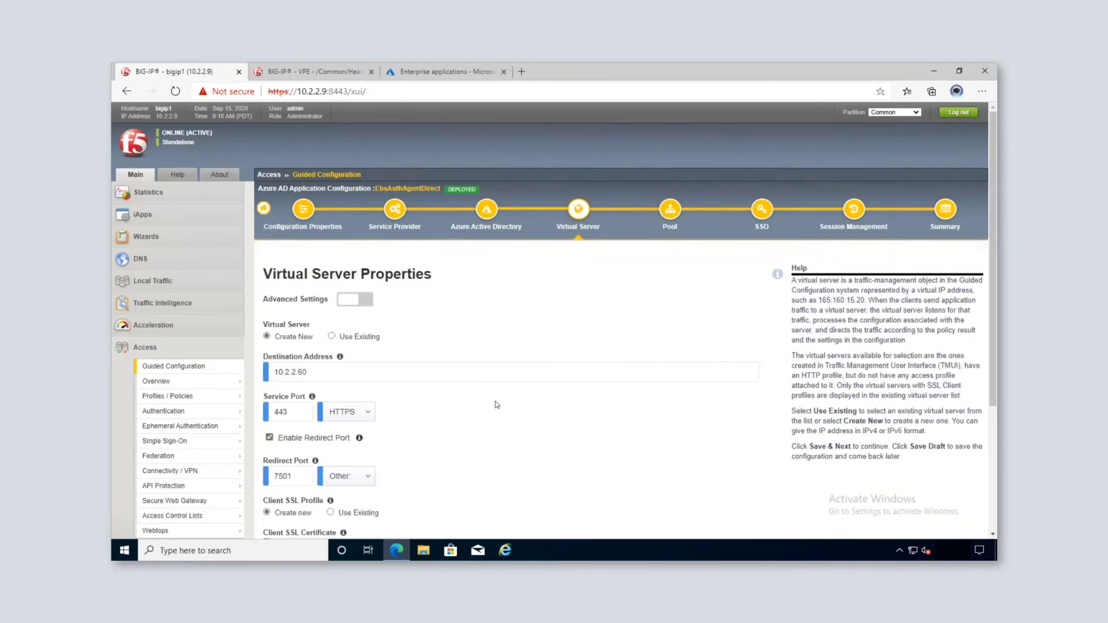
{"action": "left_click", "coordinate": [299, 213]}
{"action": "scroll", "coordinate": [575, 388], "scroll_direction": "down", "scroll_amount": 2}
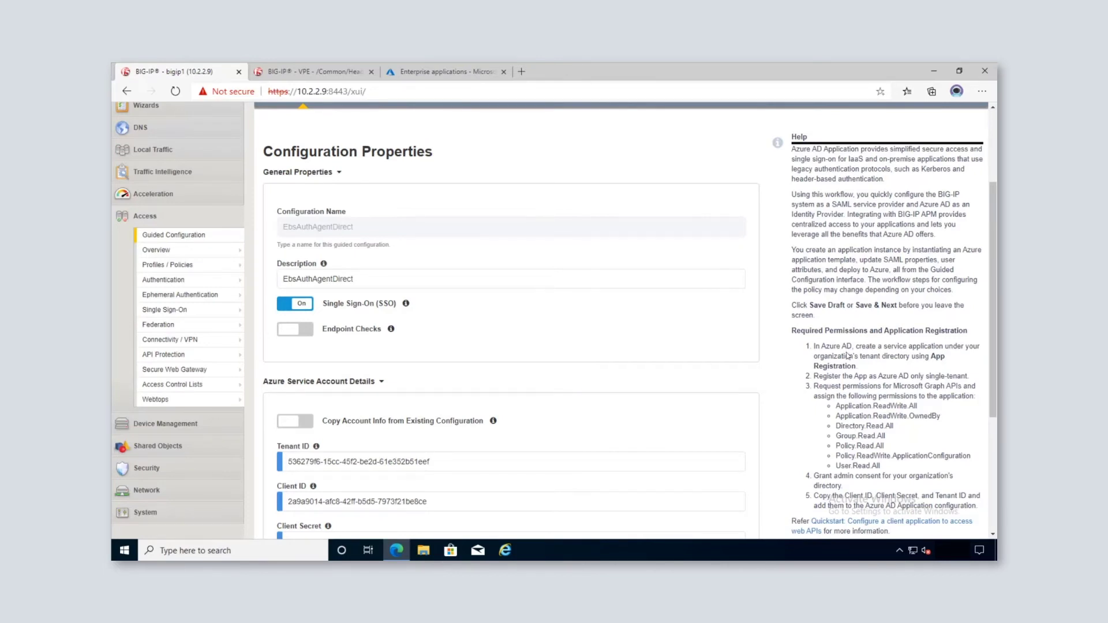
{"action": "scroll", "coordinate": [848, 352], "scroll_direction": "down", "scroll_amount": 3}
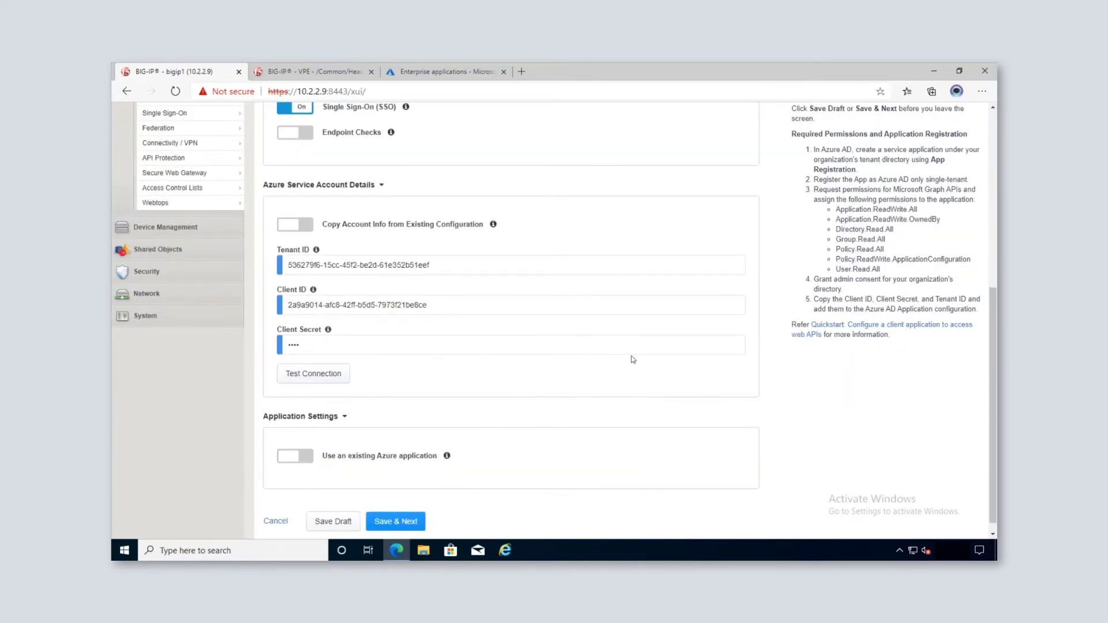
{"action": "scroll", "coordinate": [577, 277], "scroll_direction": "up", "scroll_amount": 5}
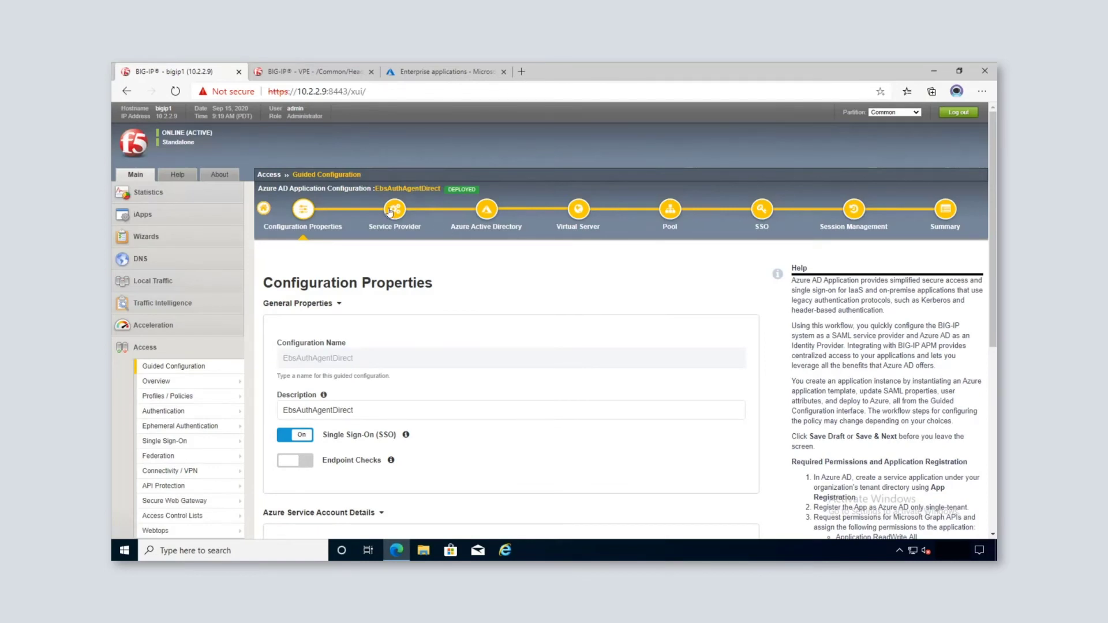
Step: Review the wizard's Service Provider and Azure Active Directory settings for EbsAuthAgentDirect
{"action": "left_click", "coordinate": [391, 211]}
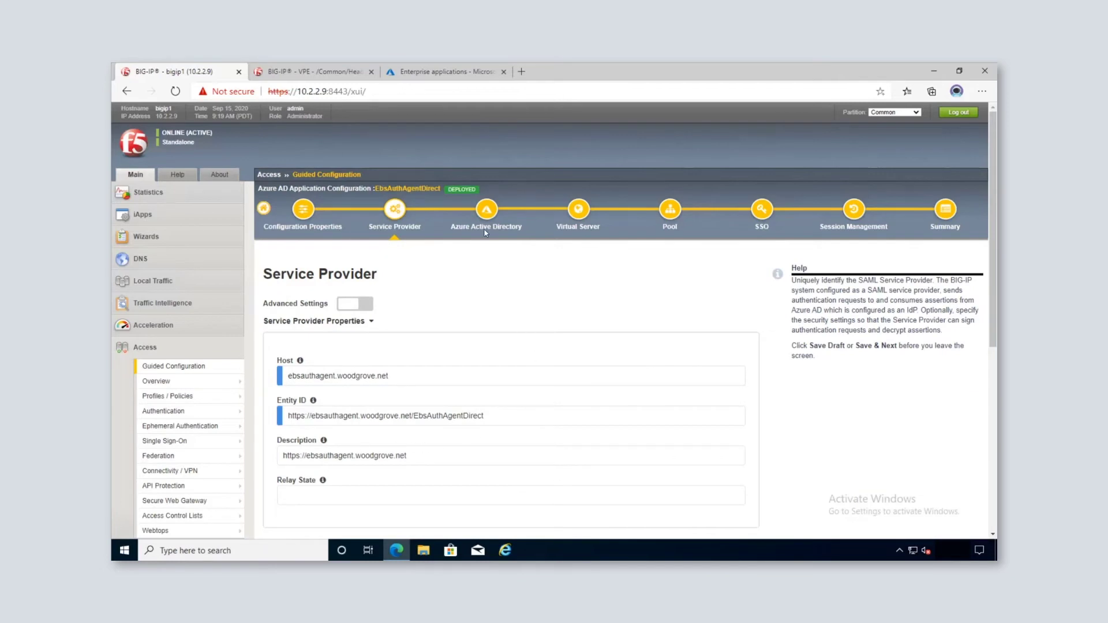
{"action": "left_click", "coordinate": [502, 220]}
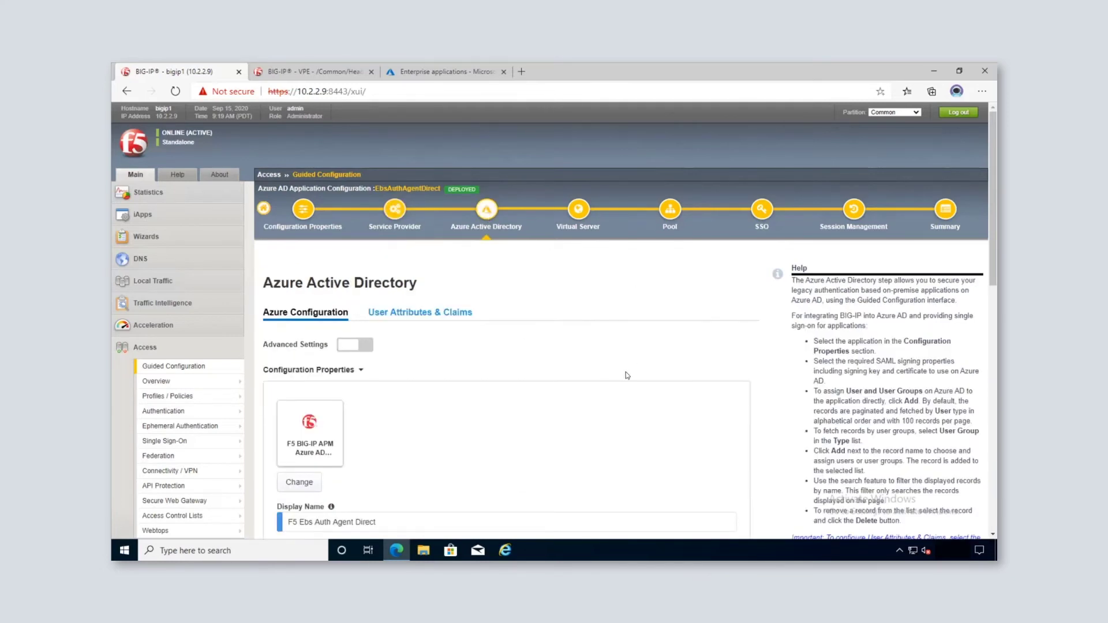
{"action": "scroll", "coordinate": [630, 376], "scroll_direction": "down", "scroll_amount": 5}
{"action": "scroll", "coordinate": [626, 377], "scroll_direction": "down", "scroll_amount": 3}
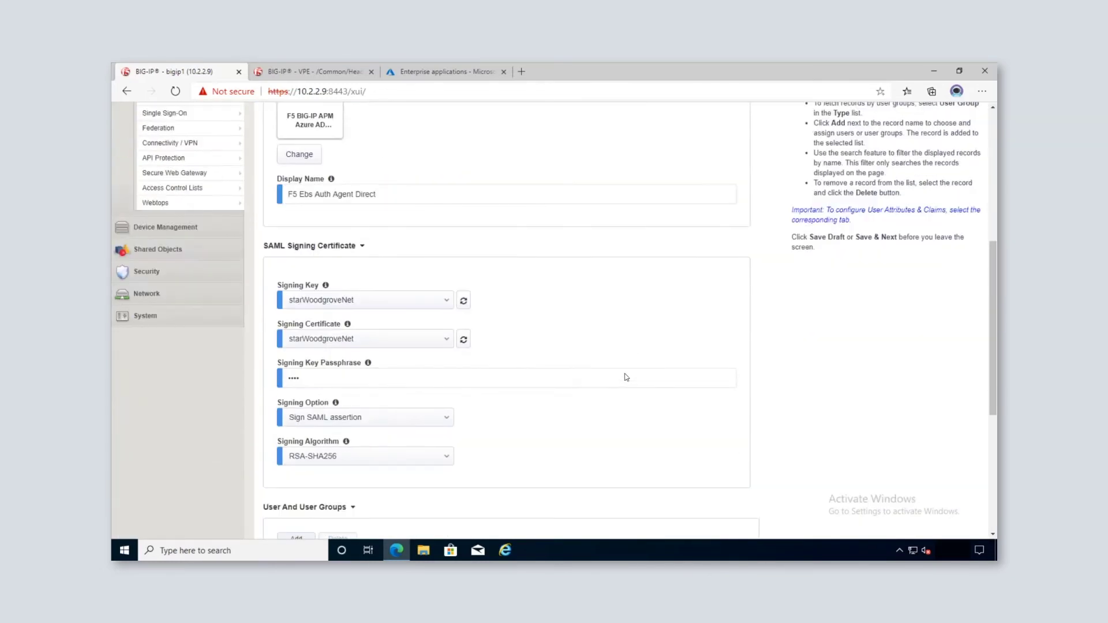
{"action": "scroll", "coordinate": [620, 377], "scroll_direction": "up", "scroll_amount": 1}
{"action": "scroll", "coordinate": [618, 376], "scroll_direction": "down", "scroll_amount": 2}
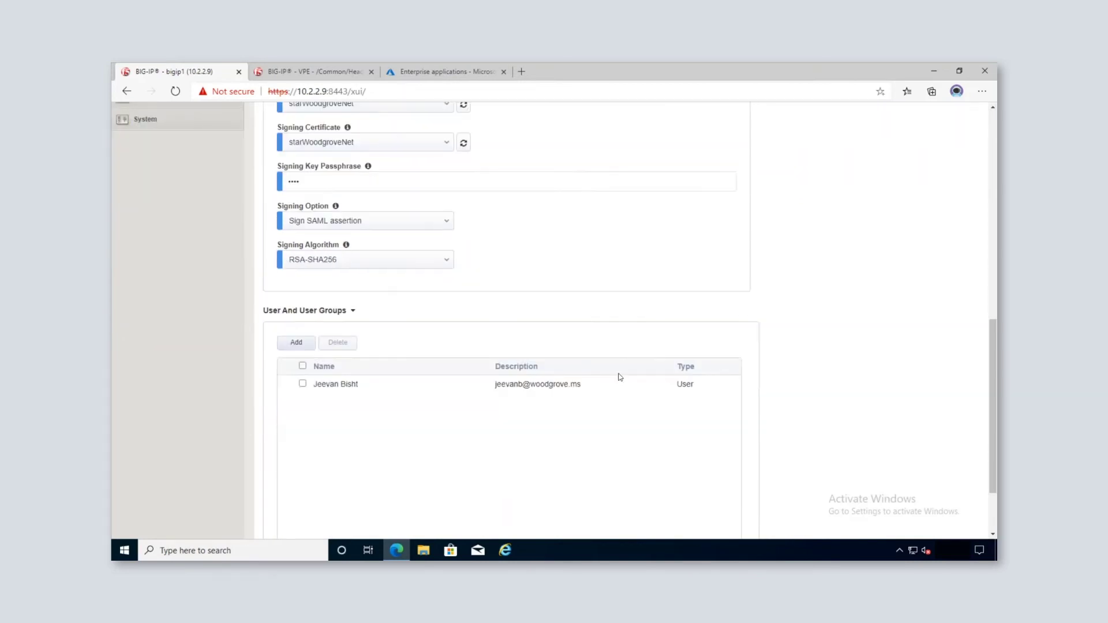
{"action": "scroll", "coordinate": [383, 386], "scroll_direction": "down", "scroll_amount": 2}
{"action": "scroll", "coordinate": [522, 294], "scroll_direction": "up", "scroll_amount": 8}
{"action": "scroll", "coordinate": [523, 293], "scroll_direction": "up", "scroll_amount": 3}
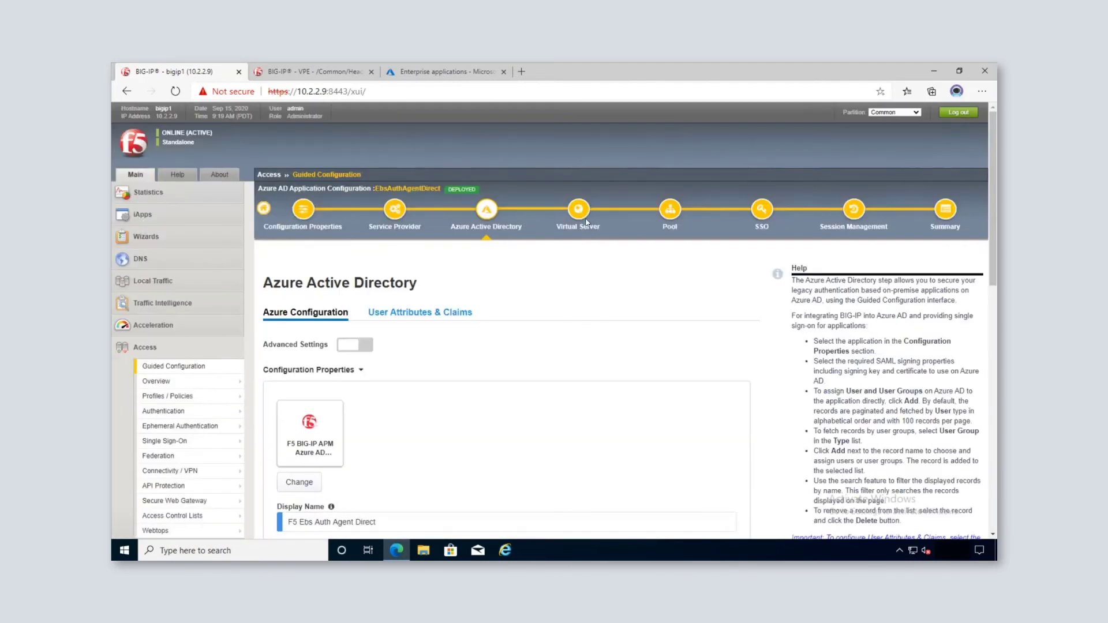
Step: Review the Virtual Server and Pool settings and the HTTP header-based Single Sign-On headers
{"action": "left_click", "coordinate": [585, 219]}
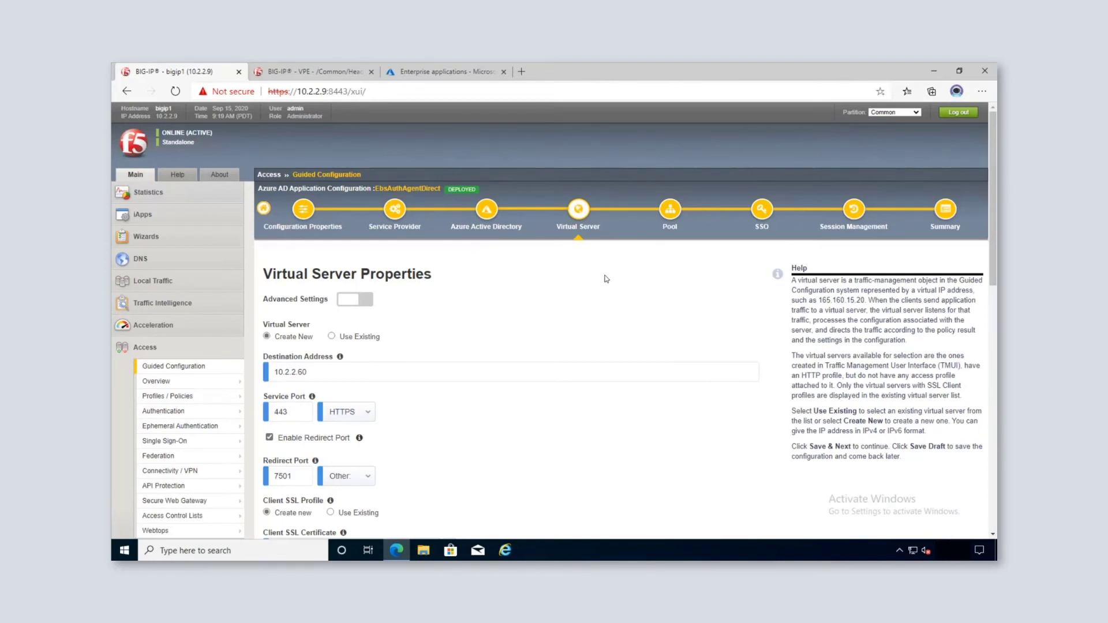
{"action": "left_click", "coordinate": [678, 218]}
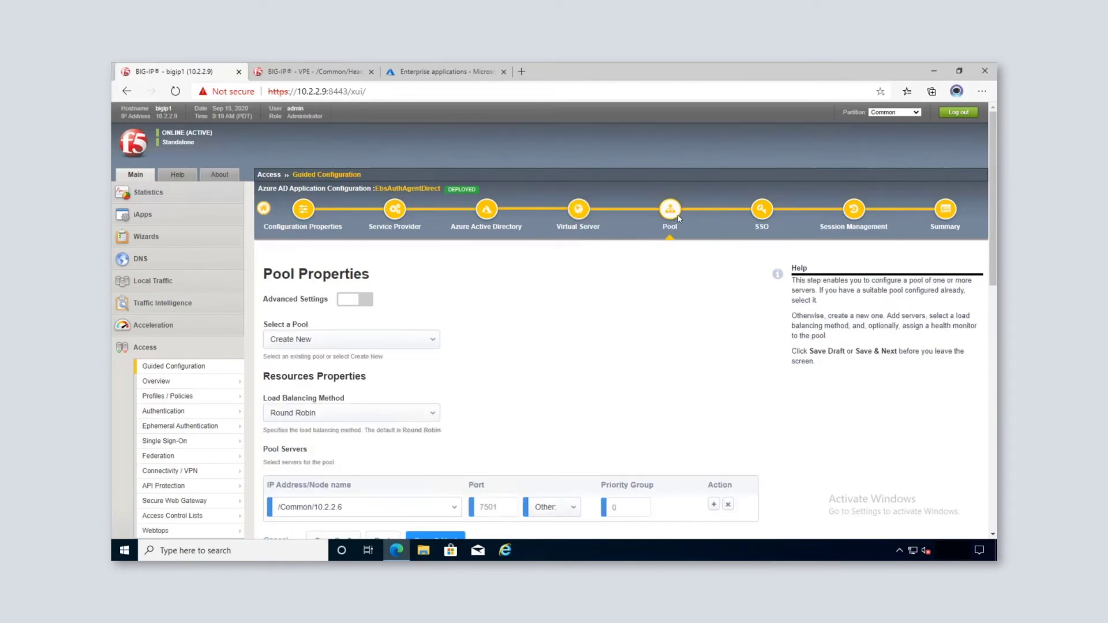
{"action": "scroll", "coordinate": [647, 309], "scroll_direction": "down", "scroll_amount": 1}
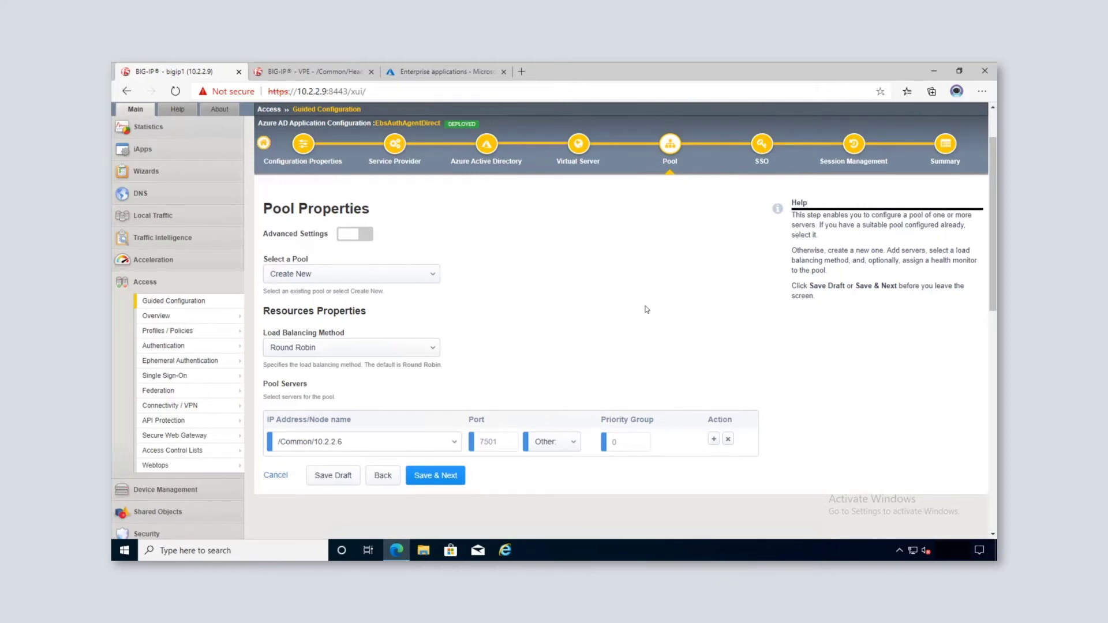
{"action": "left_click", "coordinate": [762, 151]}
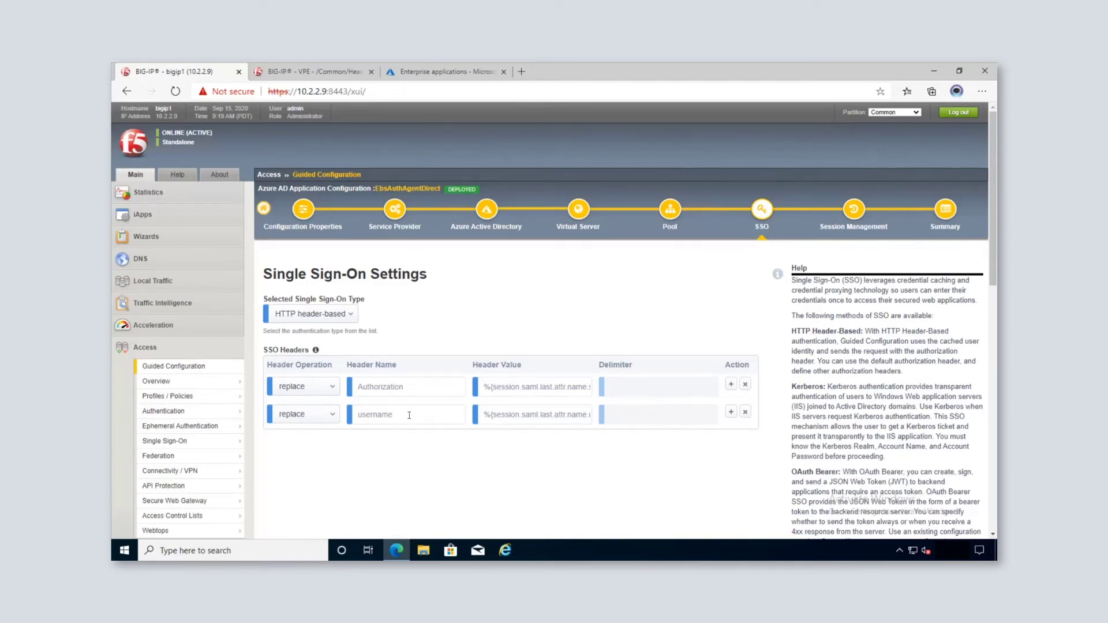
Step: Reveal the username header's full session-variable value expression
{"action": "left_click_drag", "start_coordinate": [485, 415], "coordinate": [634, 427]}
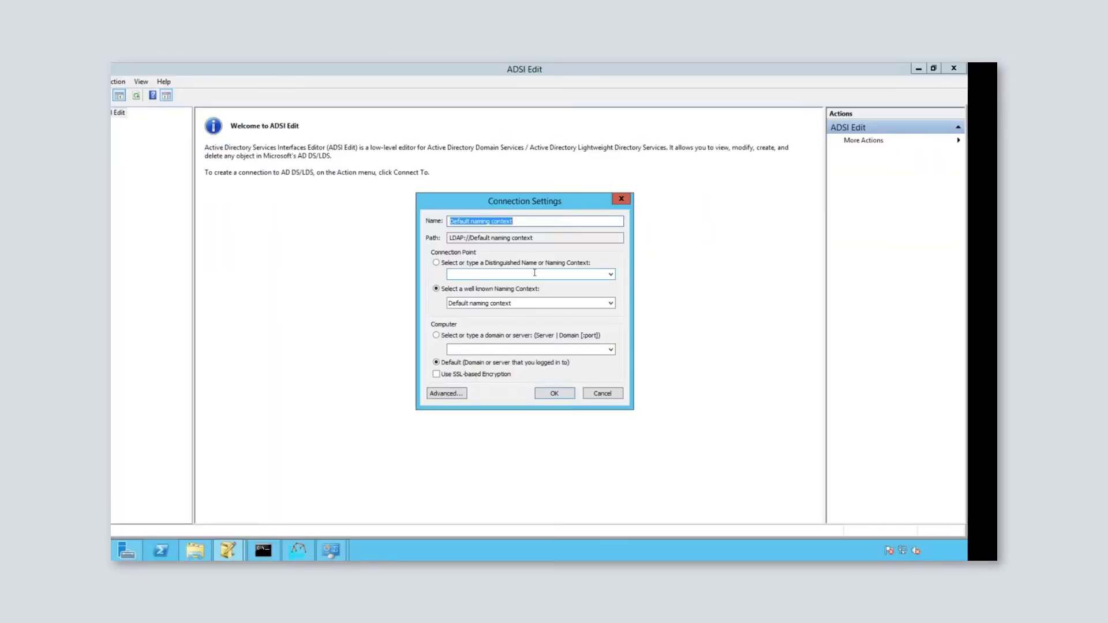
Step: Connect ADSI Edit to cn=part1,dc=woodgrove,dc=net on server 10.2.2.7:389
{"action": "left_click", "coordinate": [528, 275]}
{"action": "type", "text": "cn=part1,dc=woodgrove,dc=net"}
{"action": "left_click", "coordinate": [471, 340]}
{"action": "left_click", "coordinate": [470, 348]}
{"action": "type", "text": "10.2."}
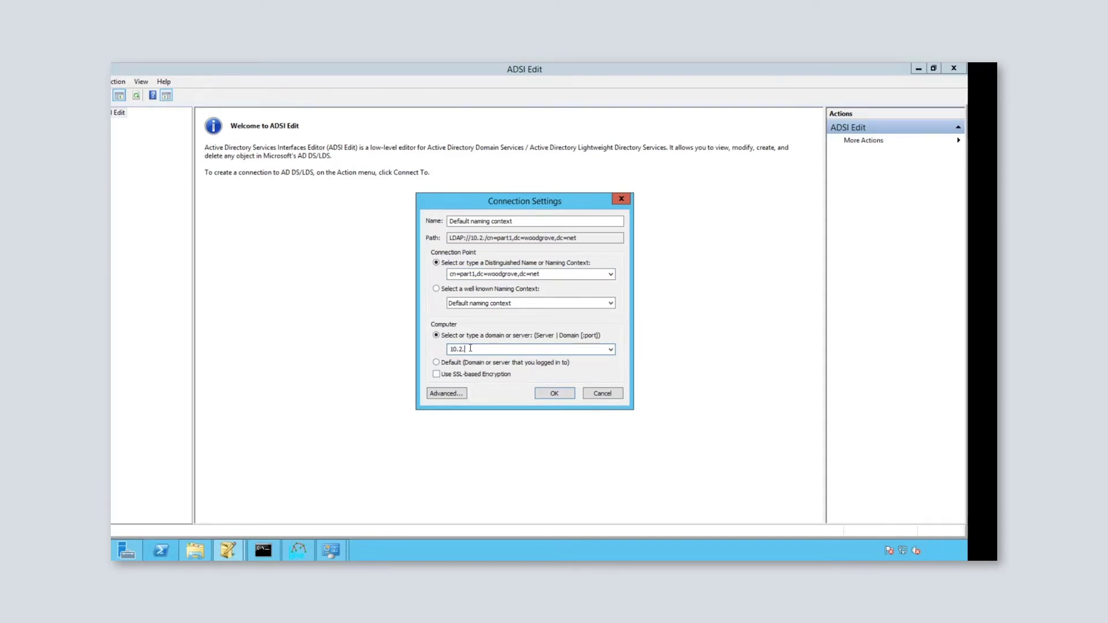
{"action": "type", "text": "2.7:389"}
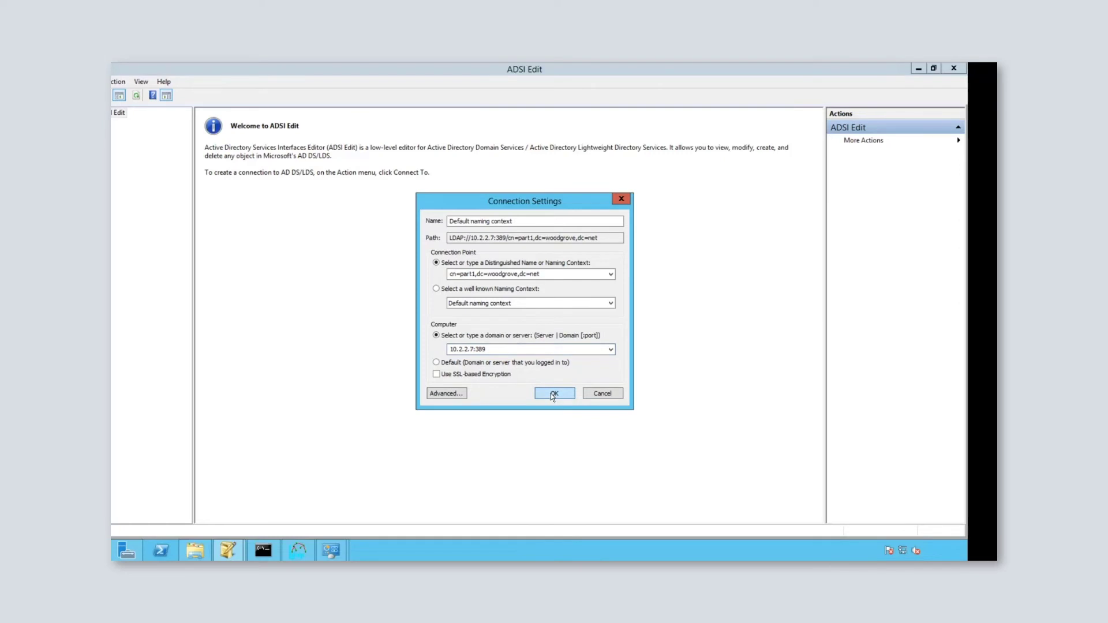
{"action": "left_click", "coordinate": [553, 394]}
Step: Open a part1 user's attributes and find its department value, SecretService
{"action": "double_click", "coordinate": [151, 123]}
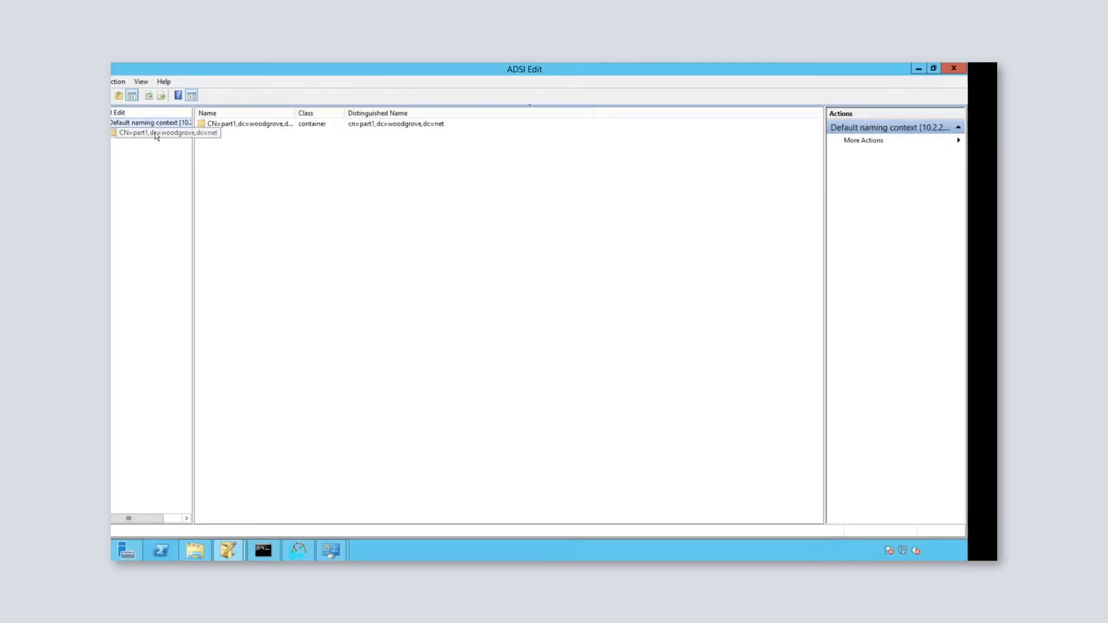
{"action": "double_click", "coordinate": [156, 133]}
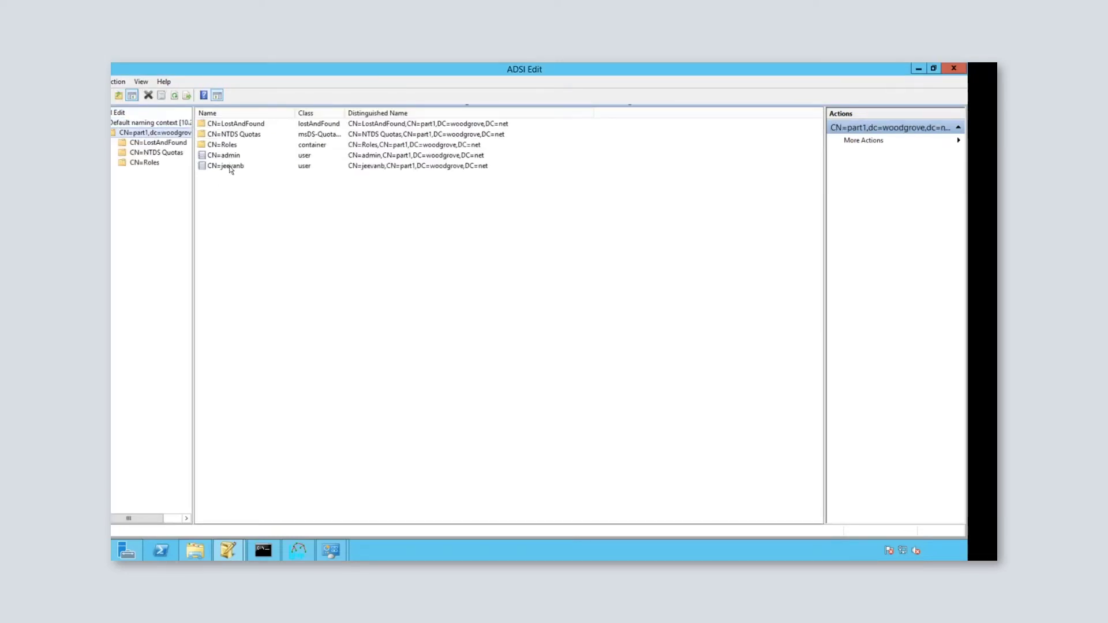
{"action": "double_click", "coordinate": [229, 167]}
{"action": "left_click", "coordinate": [467, 284]}
{"action": "scroll", "coordinate": [469, 286], "scroll_direction": "down", "scroll_amount": 2}
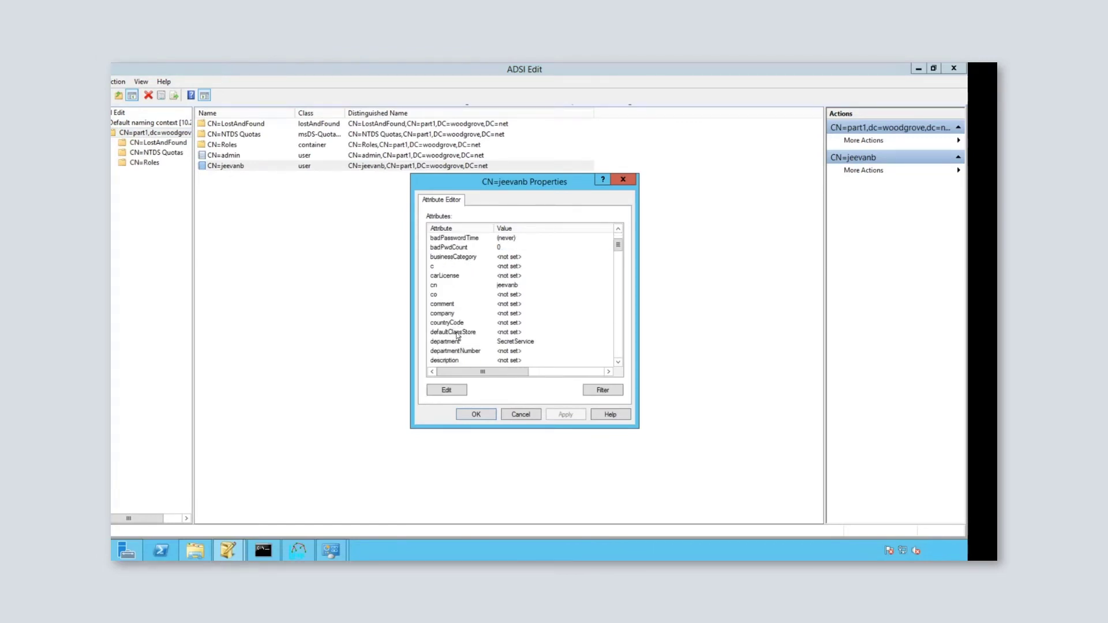
{"action": "left_click", "coordinate": [454, 345]}
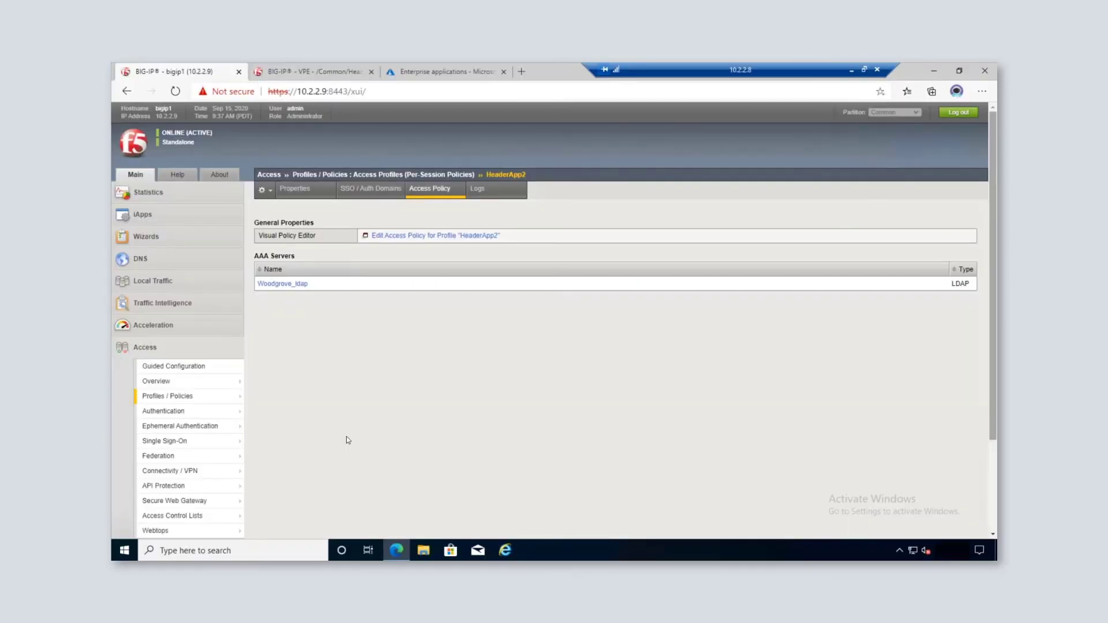
Step: Inspect Woodgrove_ldap's LDAP settings: 10.2.2.7 port 389, base DN cn=part1,dc=woodgrove,dc=net
{"action": "left_click", "coordinate": [176, 413]}
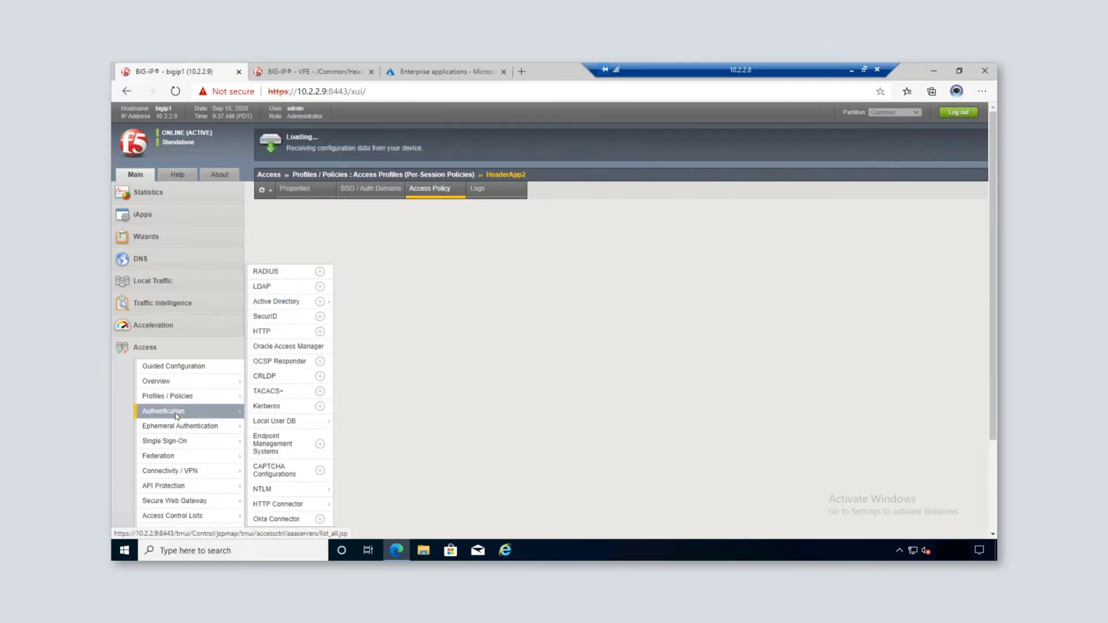
{"action": "left_click", "coordinate": [264, 288]}
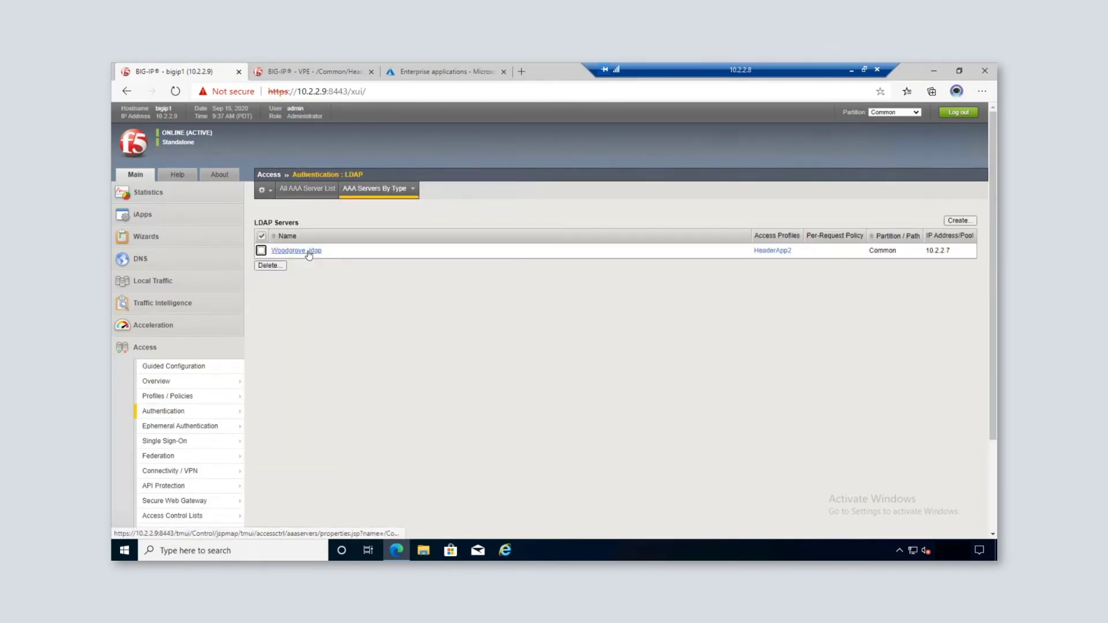
{"action": "left_click", "coordinate": [309, 251]}
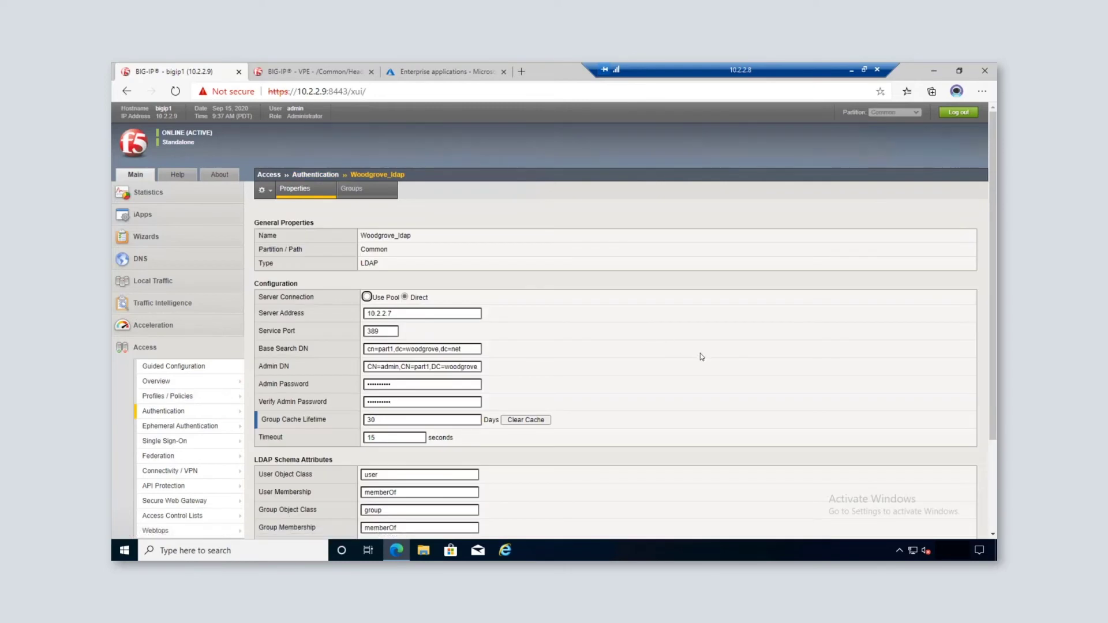
{"action": "scroll", "coordinate": [702, 357], "scroll_direction": "down", "scroll_amount": 2}
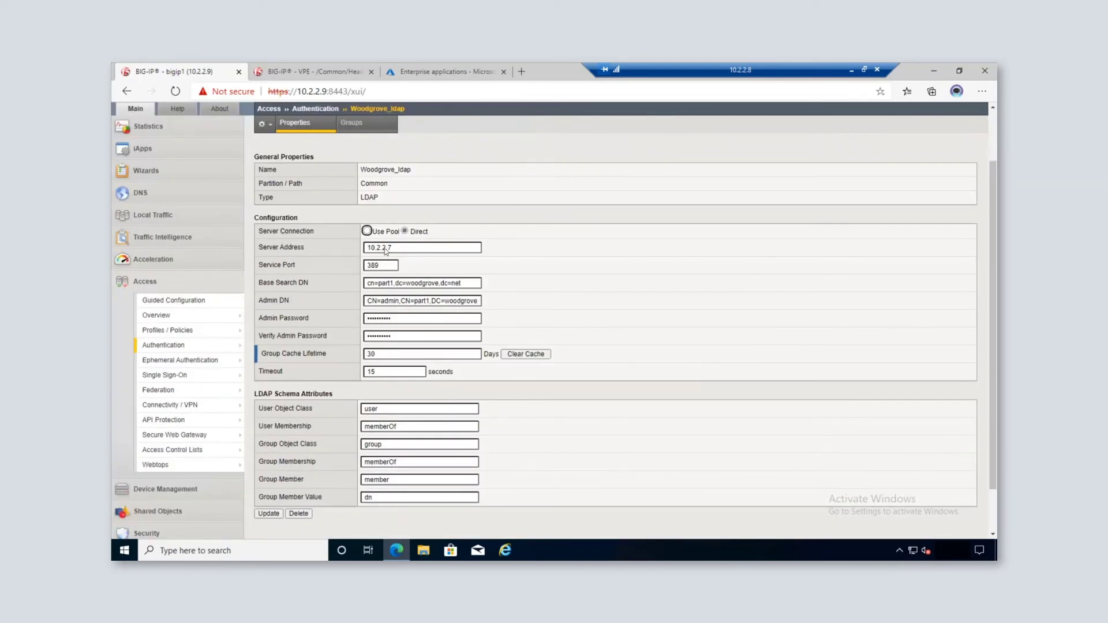
{"action": "left_click", "coordinate": [323, 71]}
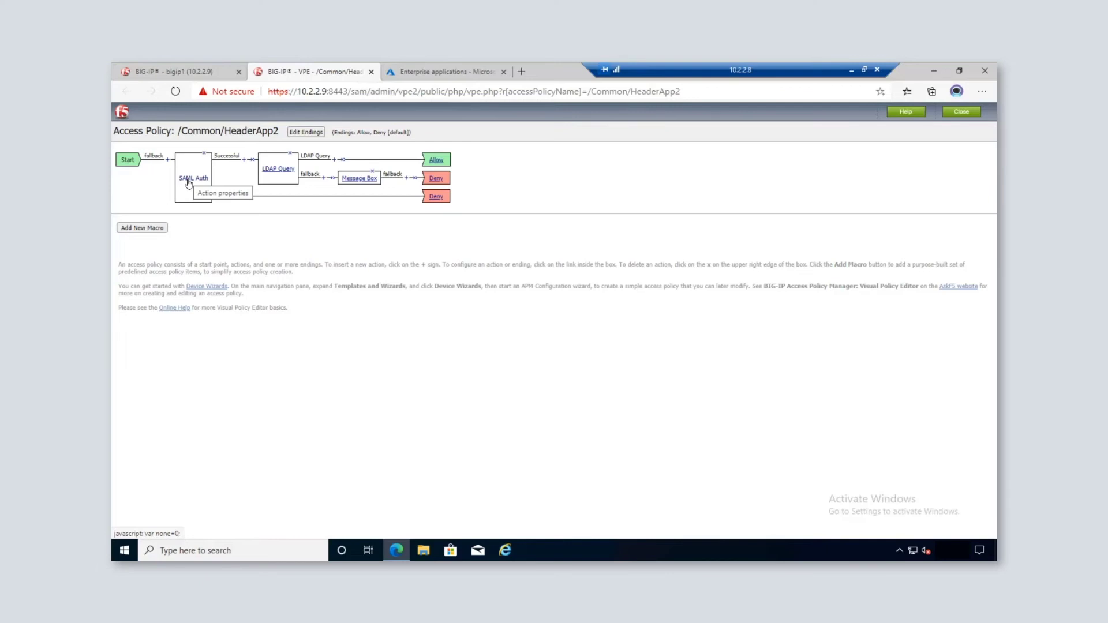
Step: Review the LDAP Query's Woodgrove_ldap server, userPrincipalName filter and Department attribute, then open a new tab
{"action": "left_click", "coordinate": [279, 172]}
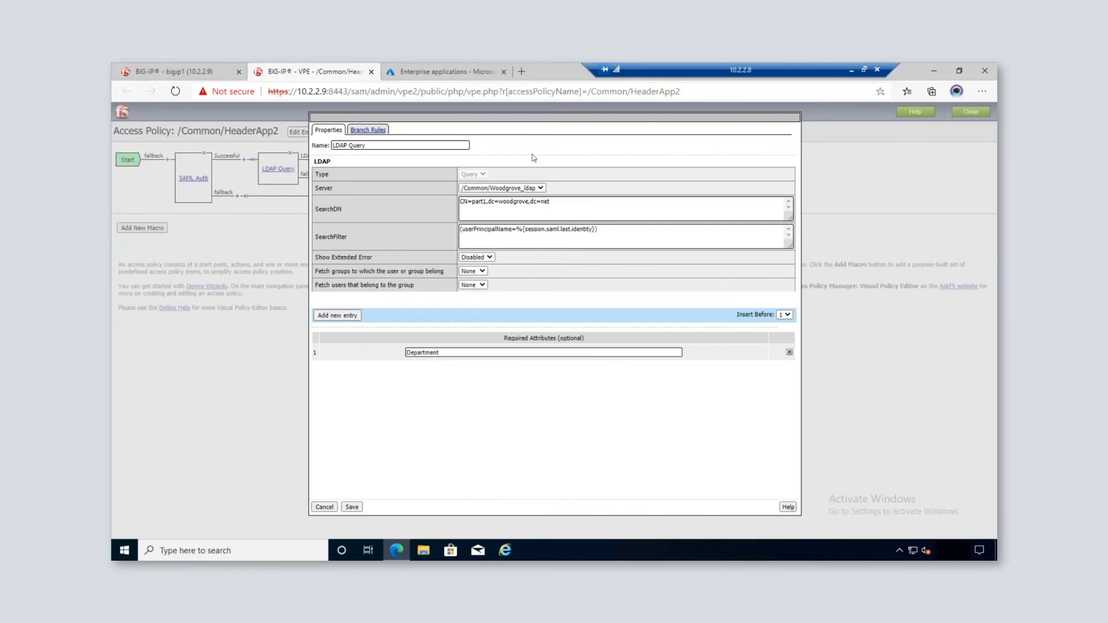
{"action": "left_click", "coordinate": [522, 72]}
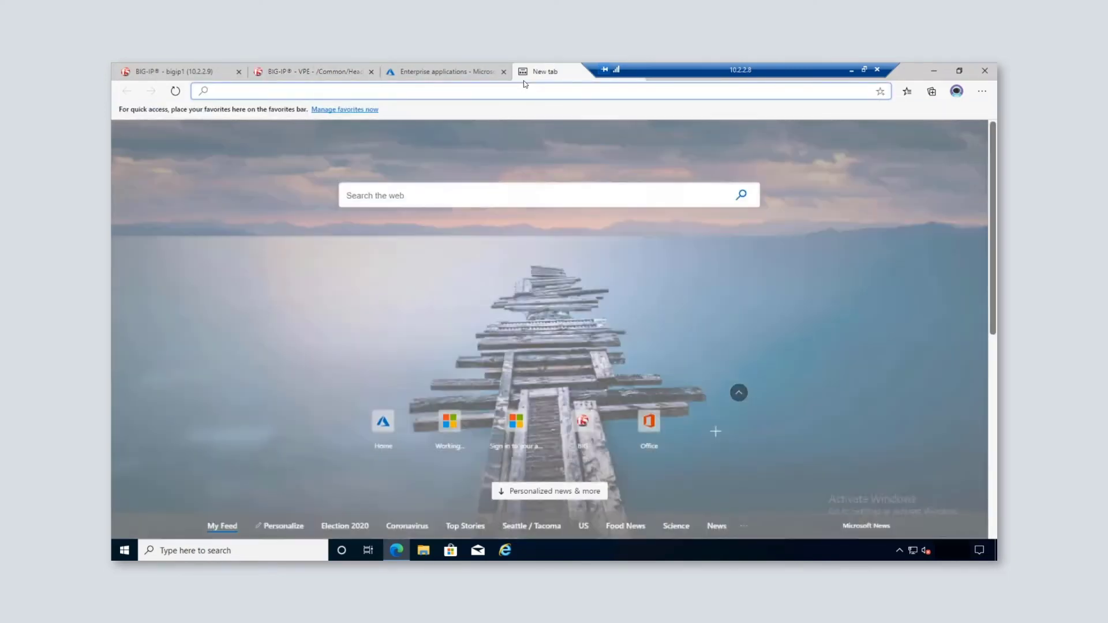
Step: Go to the Microsoft My Apps portal at myapps.microsoft.com
{"action": "type", "text": "myas"}
{"action": "key", "text": "BackSpace"}
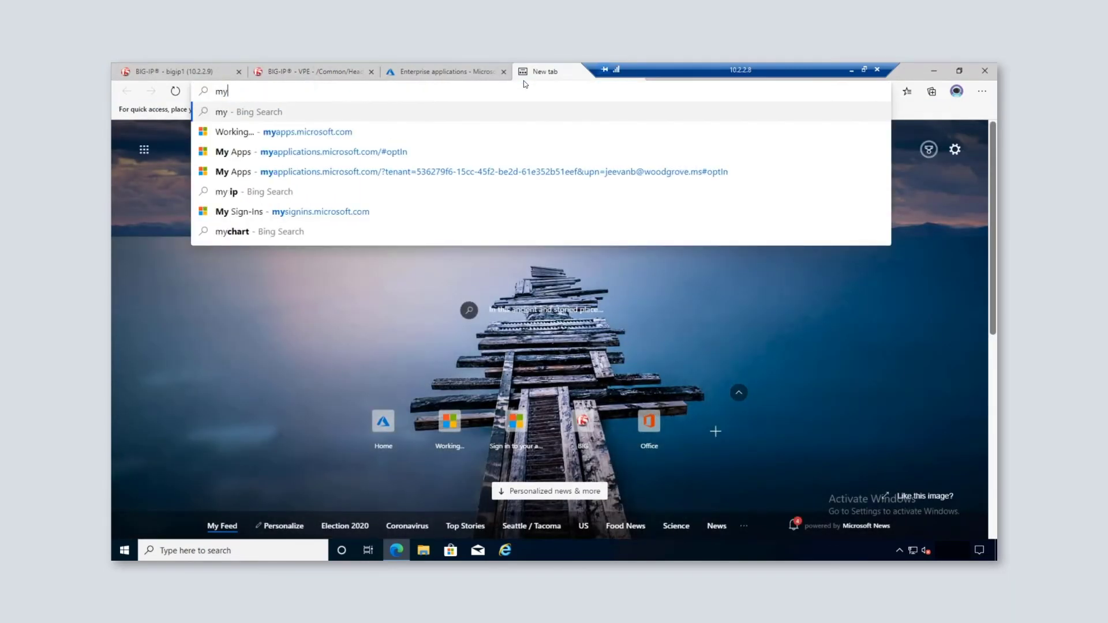
{"action": "key", "text": "Return"}
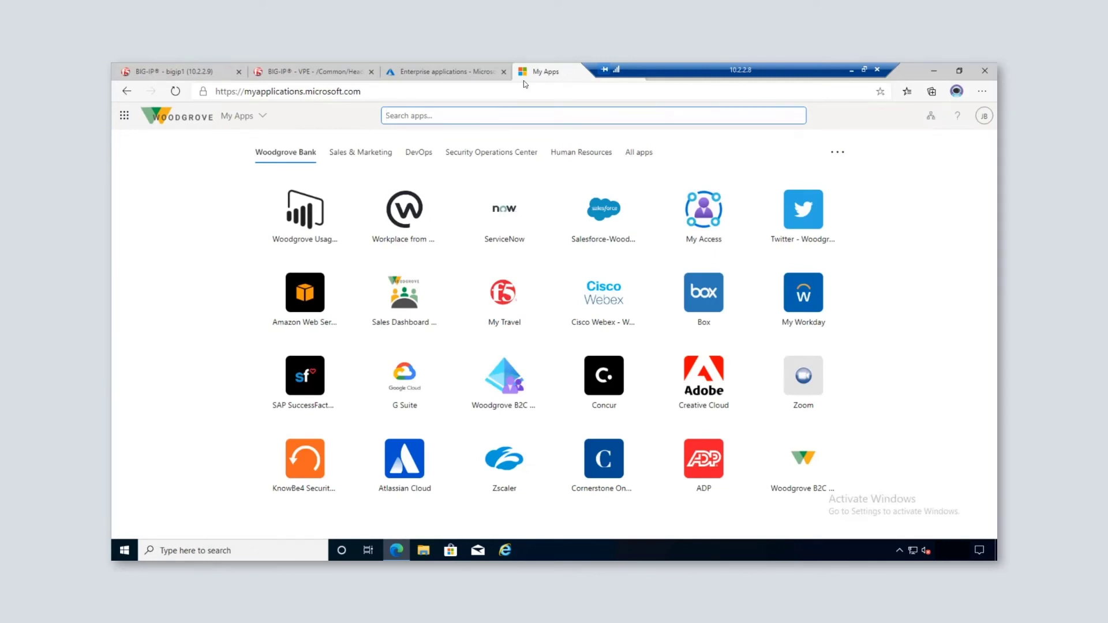
Step: Browse the app categories, search All apps for 'deep', and launch DeepInsights
{"action": "left_click", "coordinate": [376, 154]}
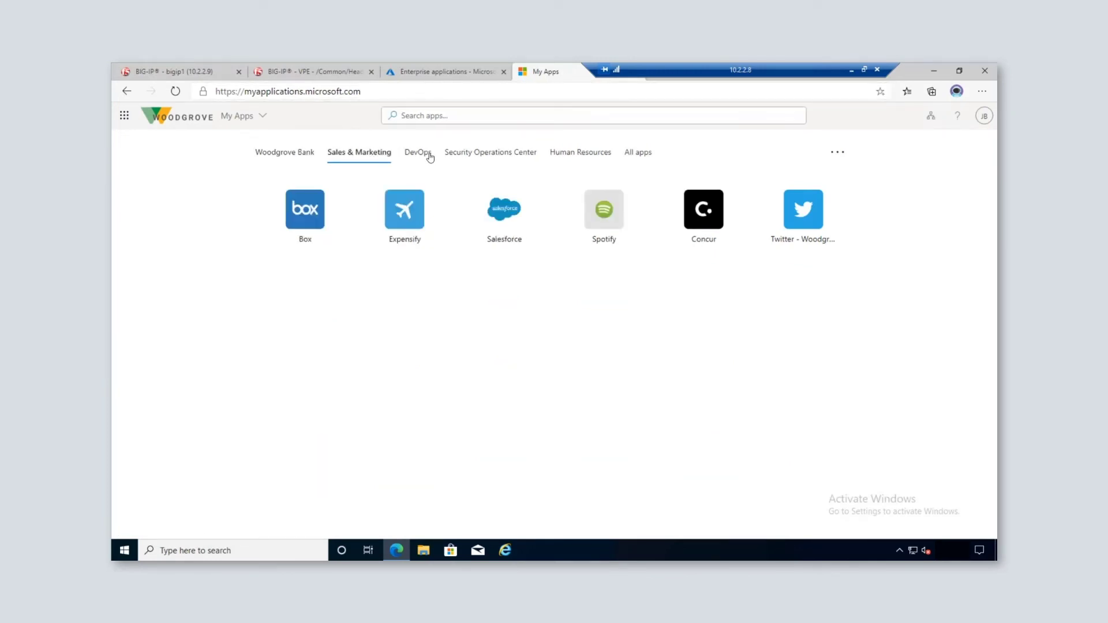
{"action": "left_click", "coordinate": [480, 154]}
{"action": "left_click", "coordinate": [595, 153]}
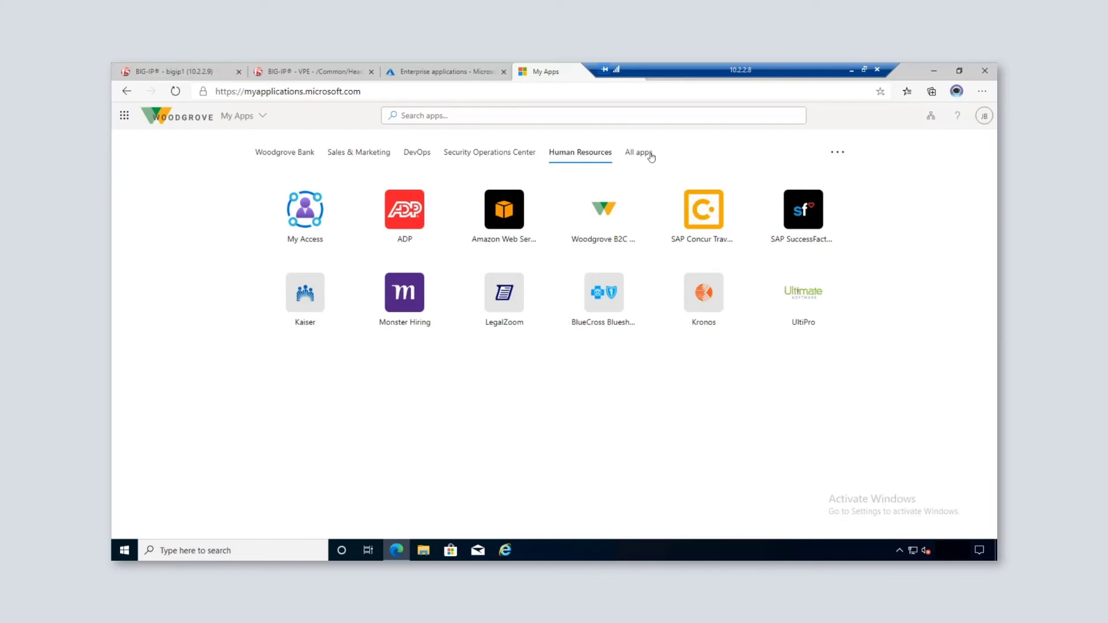
{"action": "left_click", "coordinate": [651, 154]}
{"action": "left_click", "coordinate": [526, 113]}
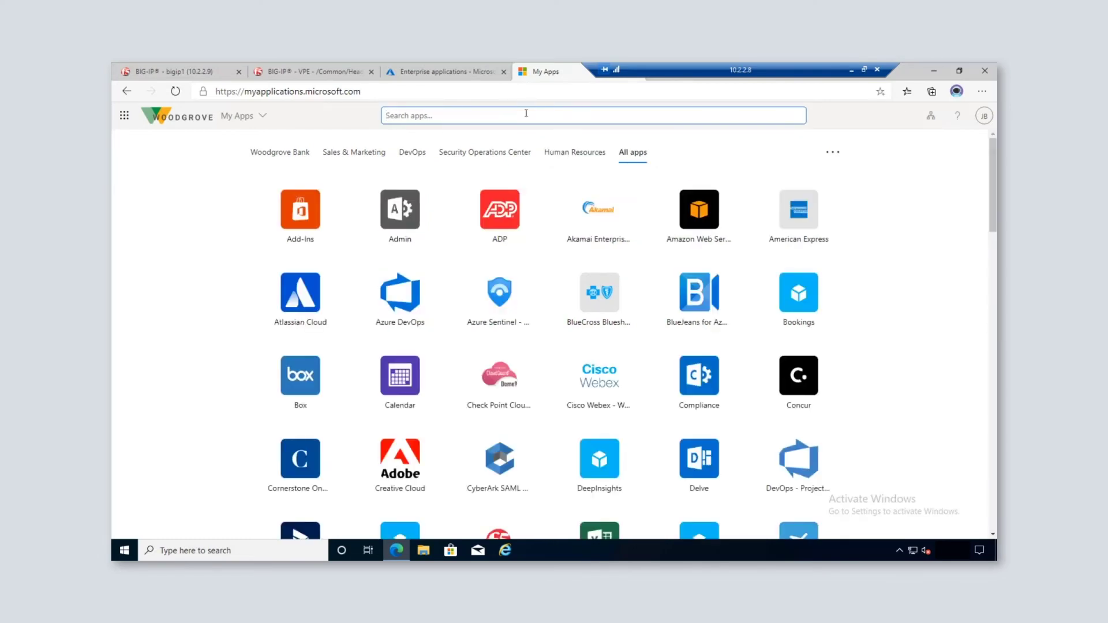
{"action": "type", "text": "deep"}
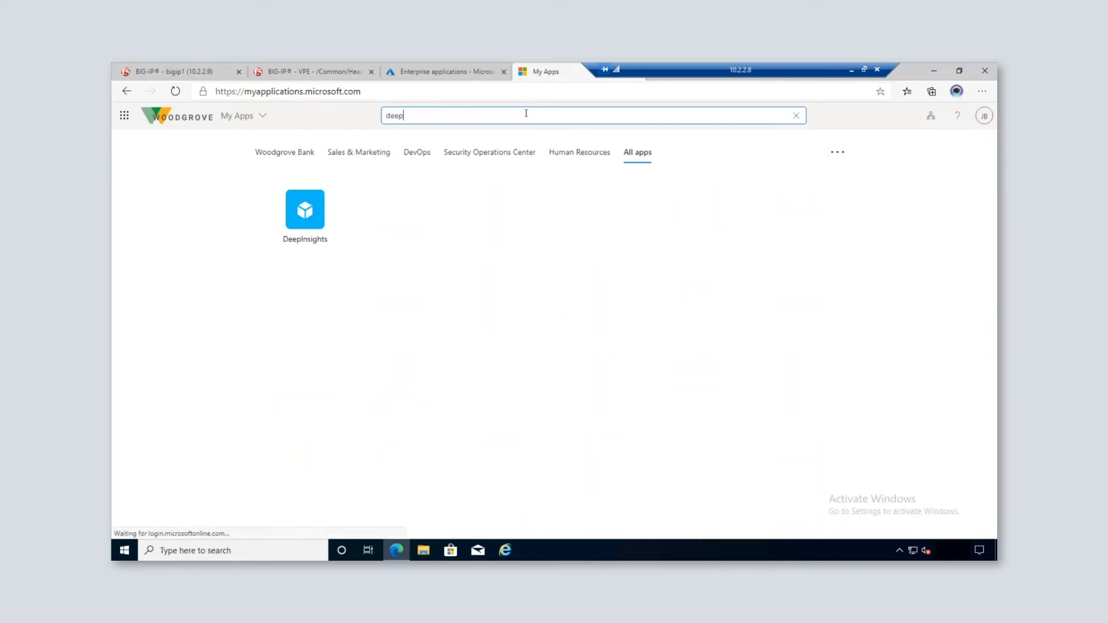
{"action": "left_click", "coordinate": [319, 215]}
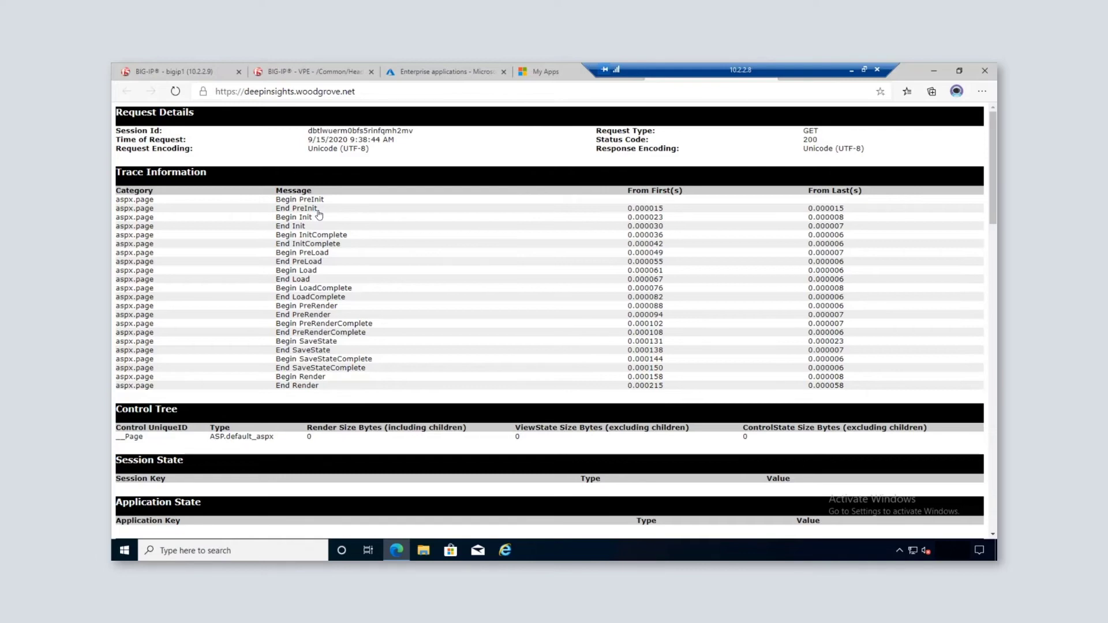
Step: Check the LDAP_Department header shows SecretService, then advance to the Application Delivery Controller Partners slide
{"action": "scroll", "coordinate": [422, 276], "scroll_direction": "down", "scroll_amount": 5}
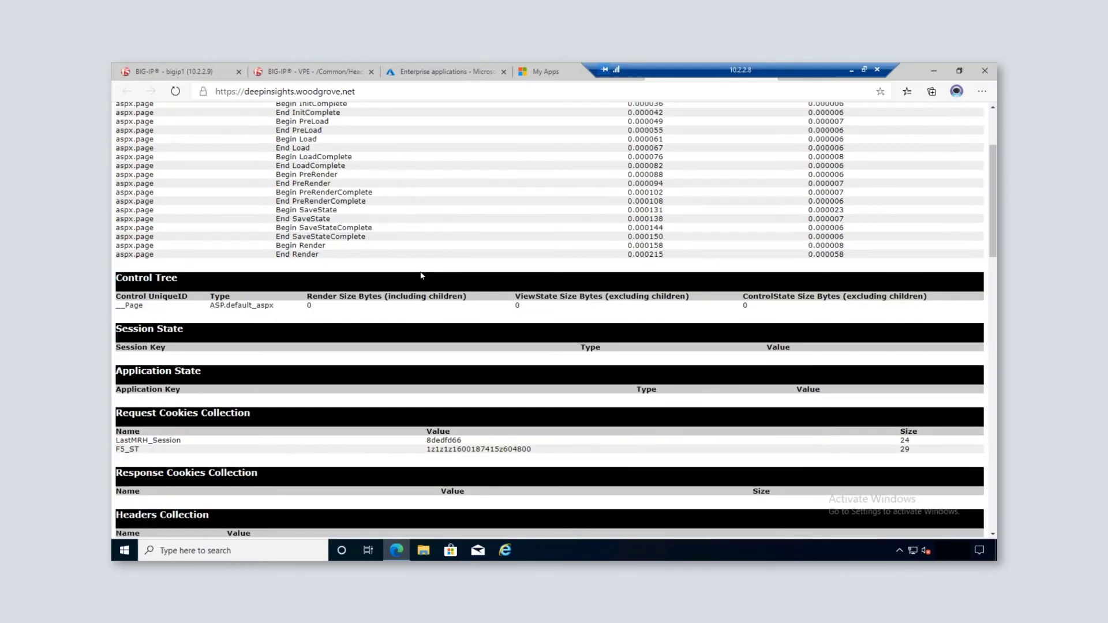
{"action": "scroll", "coordinate": [422, 276], "scroll_direction": "down", "scroll_amount": 2}
{"action": "left_click_drag", "start_coordinate": [281, 374], "coordinate": [133, 348]}
{"action": "left_click", "coordinate": [531, 344]}
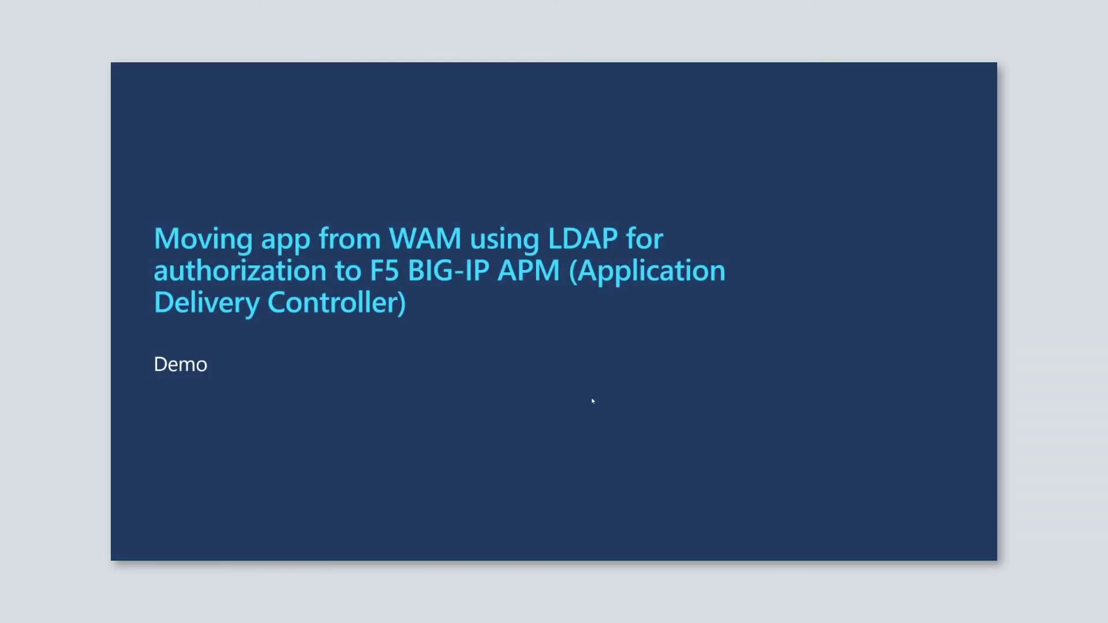
{"action": "key", "text": "Right"}
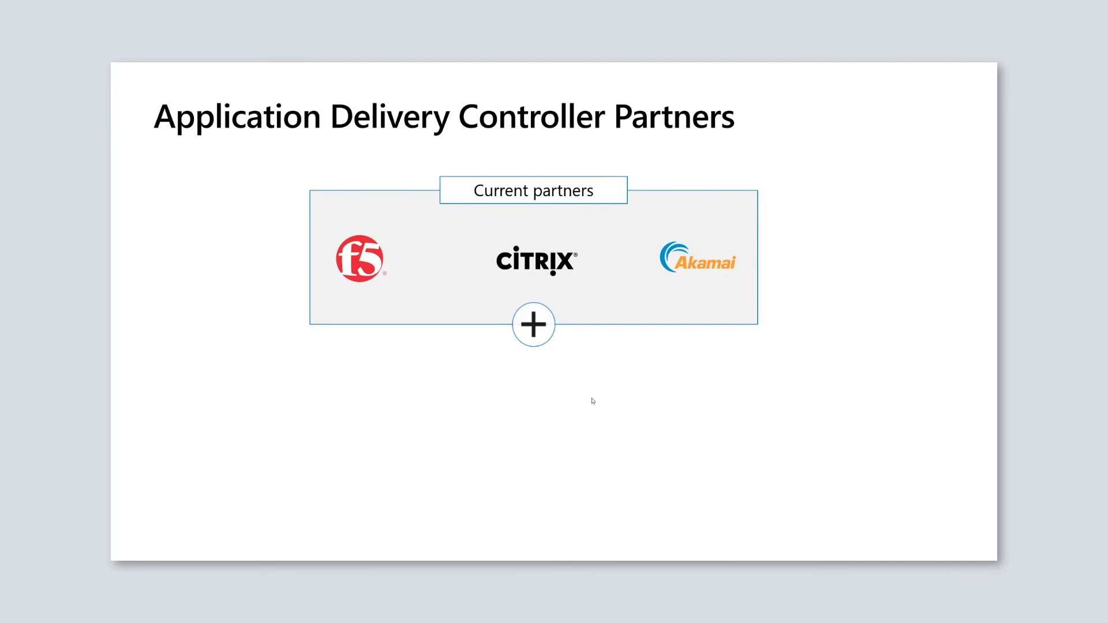